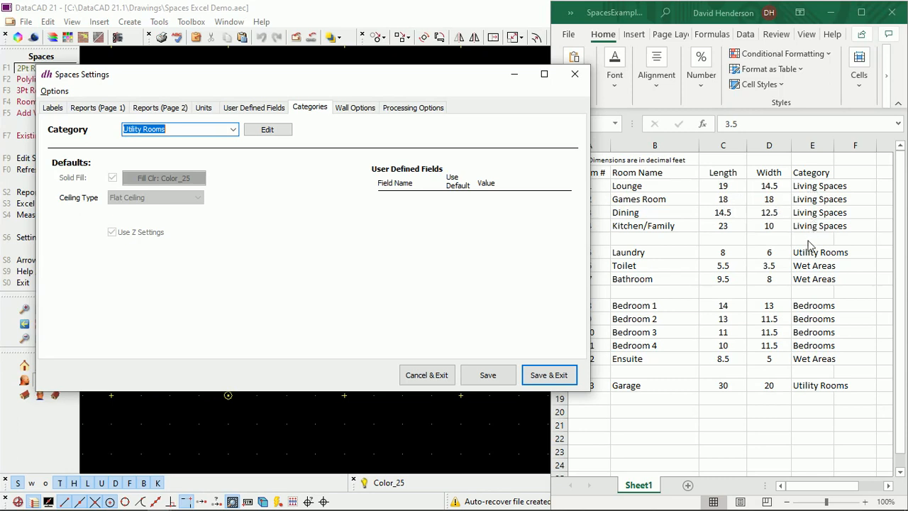
Step: Check the default settings of the Wet Areas category and leave the Spaces settings without saving
left_click(228, 129)
left_click(201, 150)
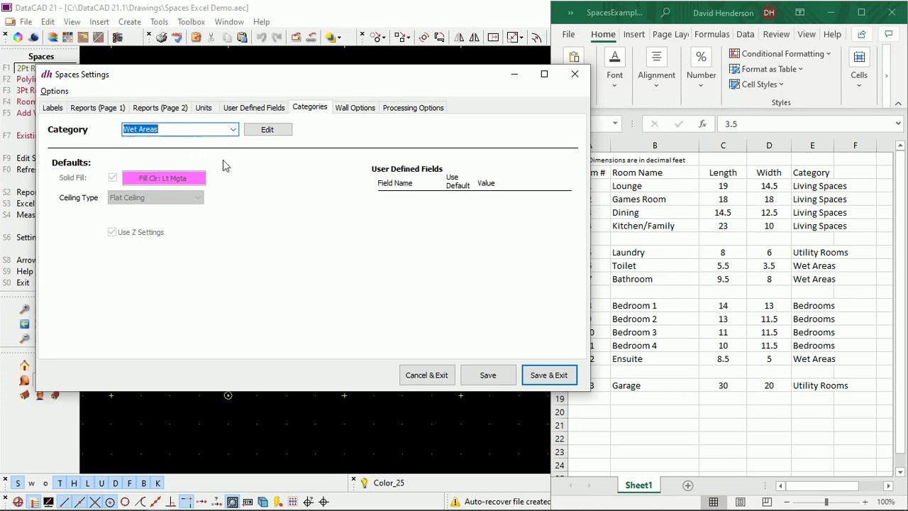
left_click(440, 375)
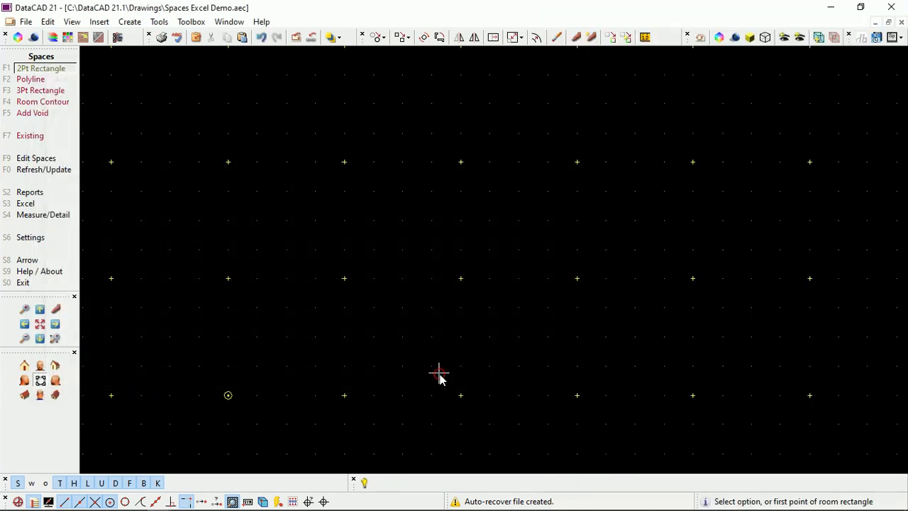
Step: Start an Excel import of spaces from SpacesExample.xlsx and move the import window clear of the spreadsheet
left_click(49, 203)
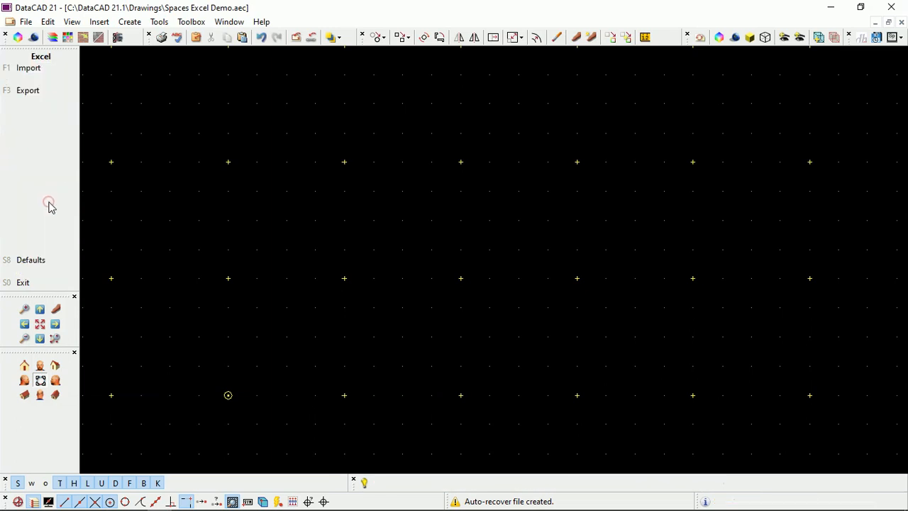
left_click(46, 69)
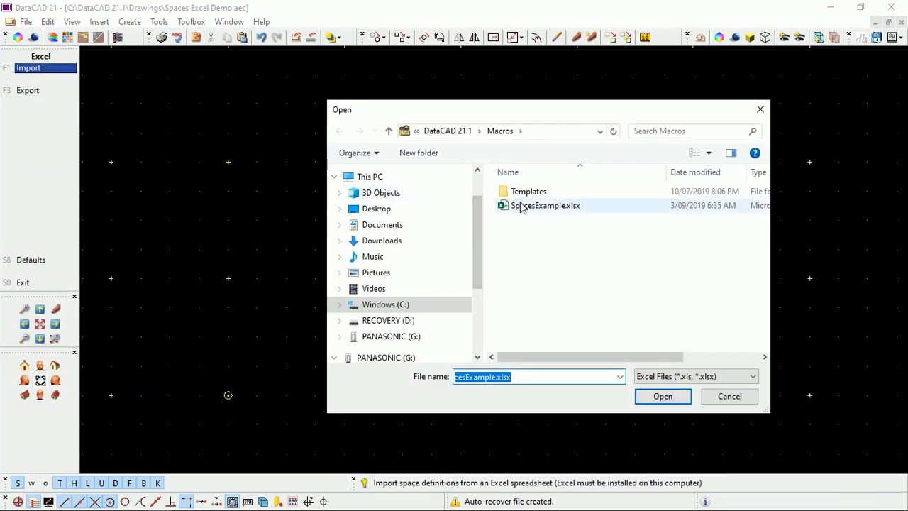
double_click(520, 206)
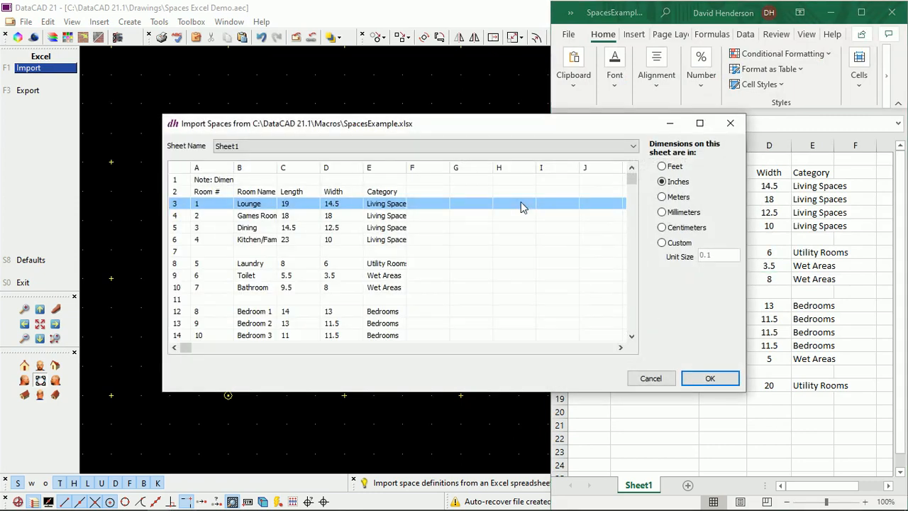
left_click_drag(520, 121, 387, 95)
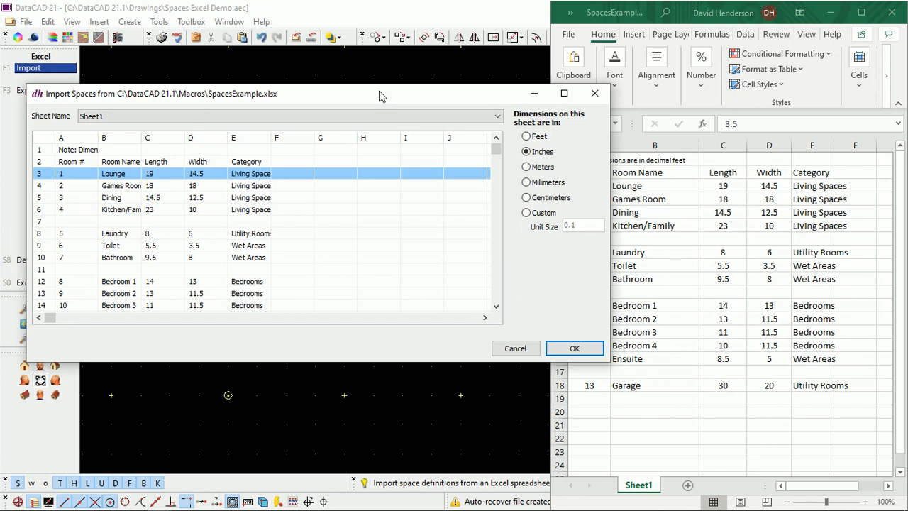
Step: Map columns A to E to Room Number, Room Name, Horizontal dimension, Vertical dimension and category
left_click(63, 138)
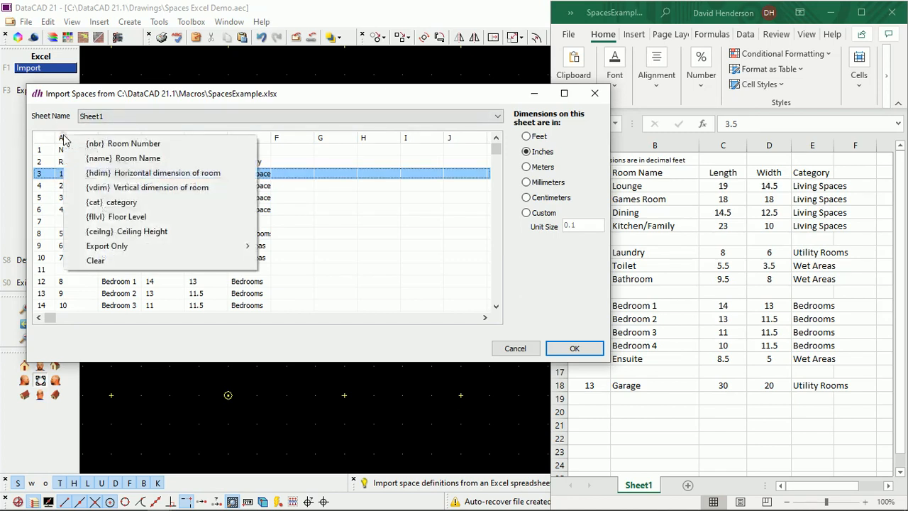
left_click(104, 145)
left_click(117, 137)
left_click(160, 161)
left_click(163, 138)
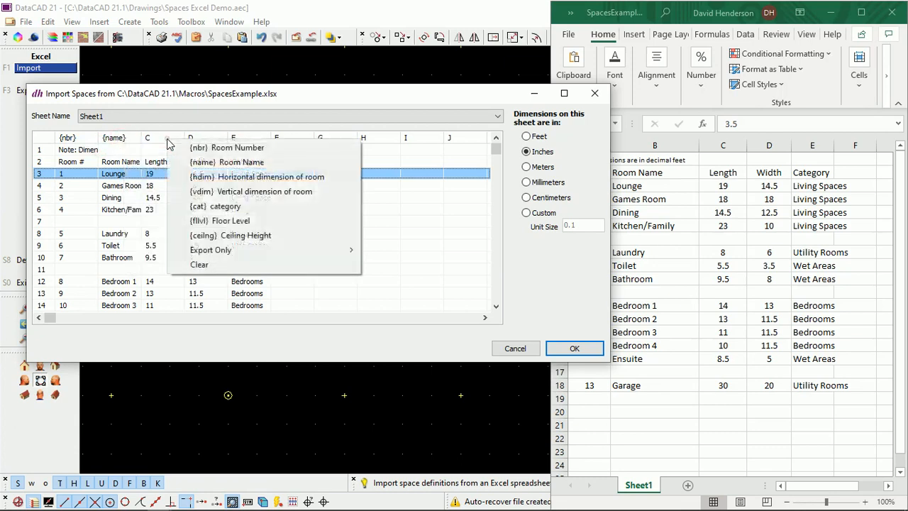
left_click(212, 176)
left_click(207, 138)
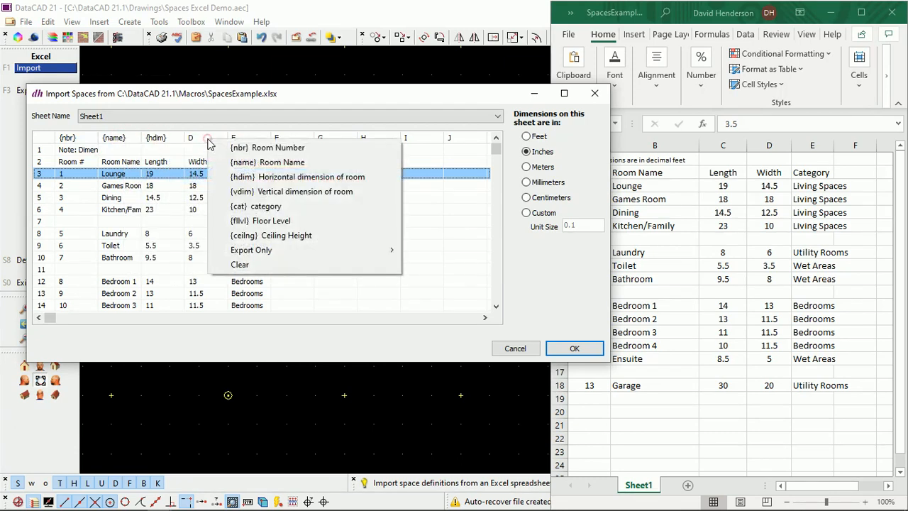
left_click(241, 192)
left_click(242, 139)
left_click(278, 205)
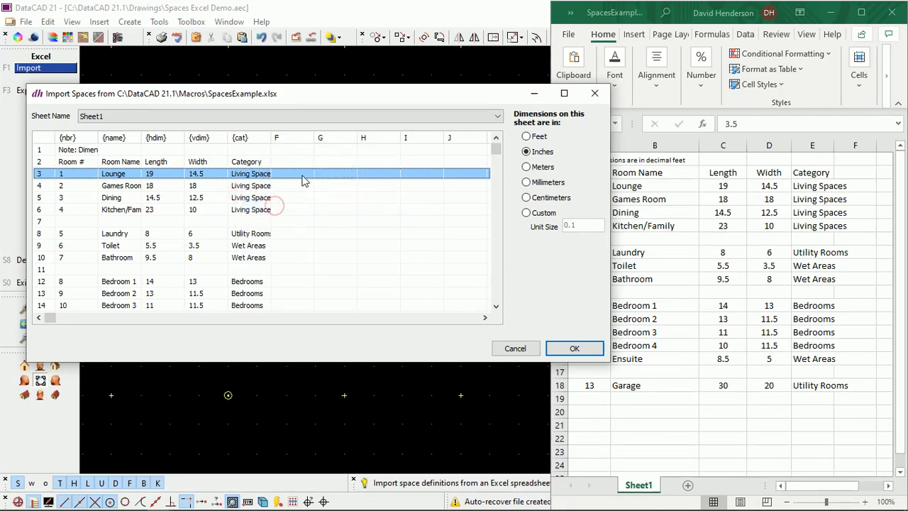
Step: Map column F to Floor Level and column G to Ceiling Height
left_click(298, 138)
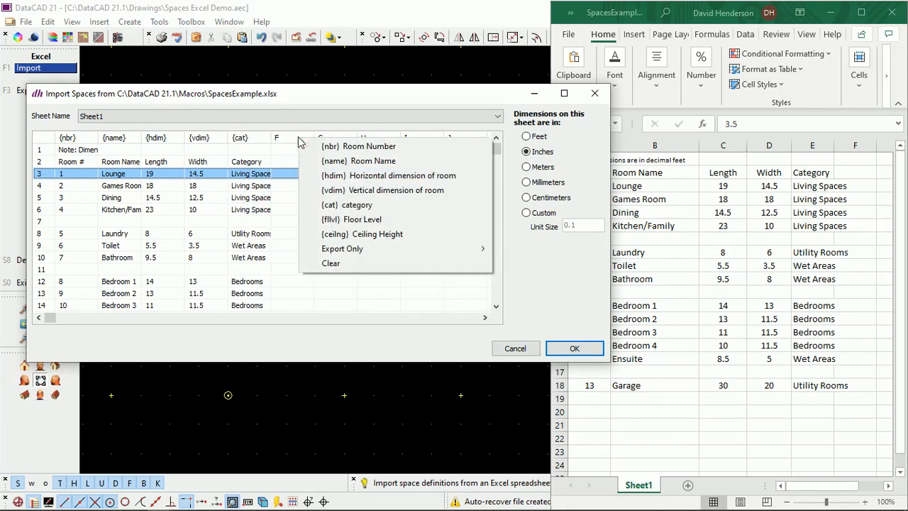
left_click(337, 219)
left_click(336, 137)
left_click(365, 236)
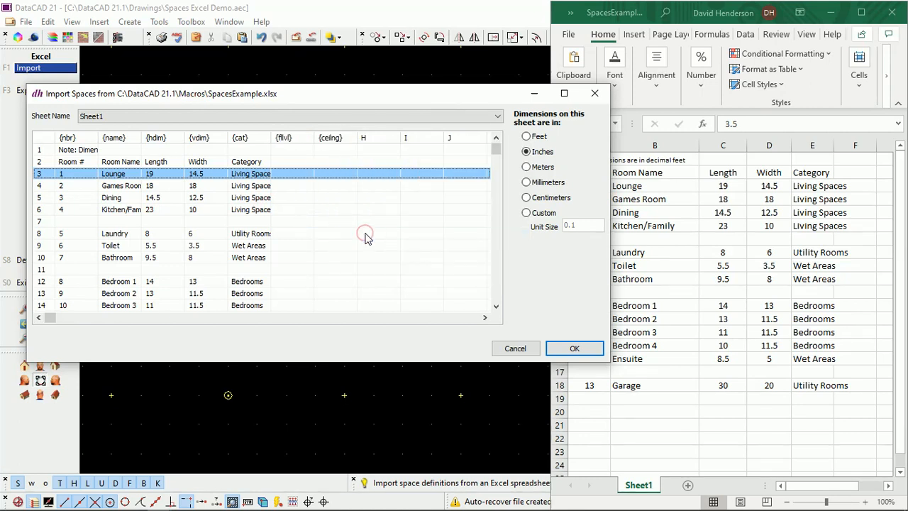
Step: Map column H to the export-only Room area field and column I to Percentage of Report Total Area
left_click(378, 141)
mouse_move(463, 249)
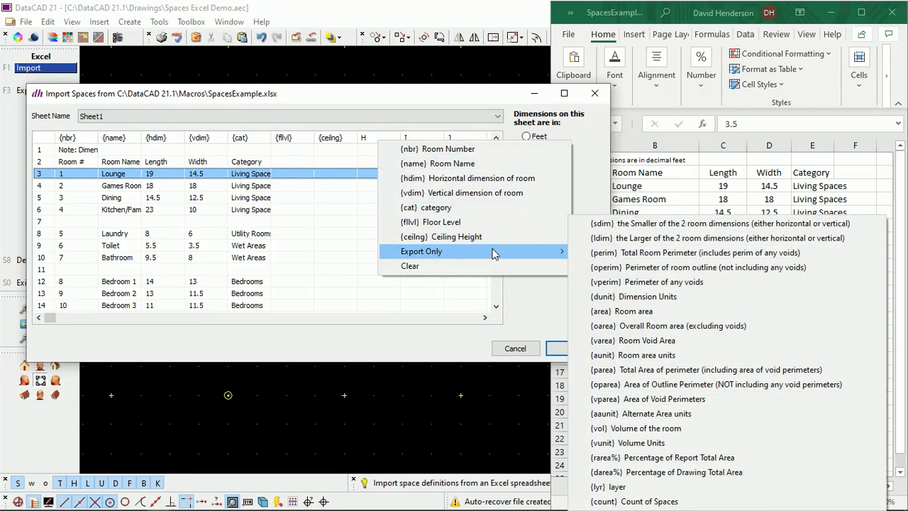
left_click(592, 309)
left_click(419, 139)
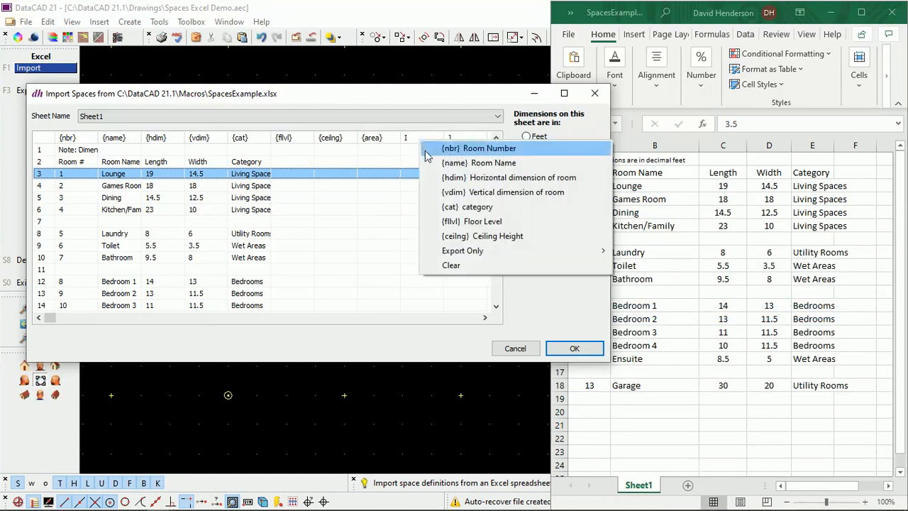
mouse_move(452, 252)
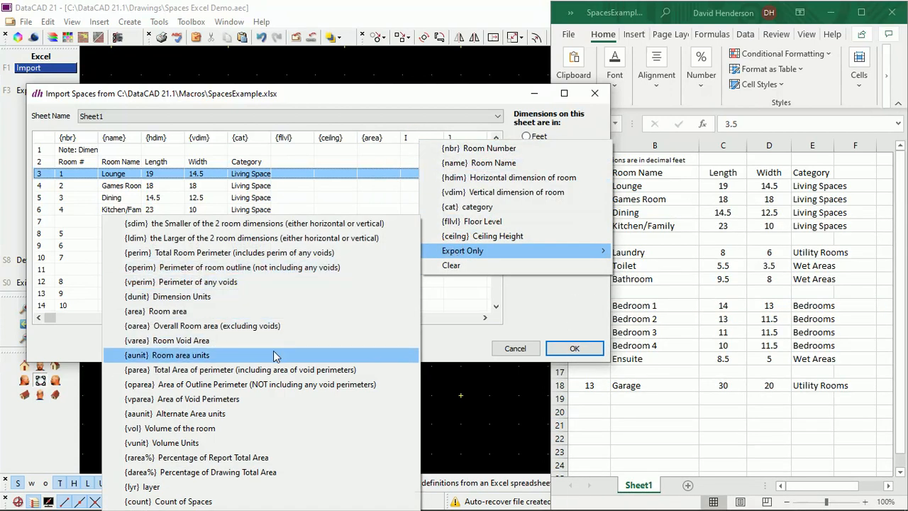
left_click(216, 459)
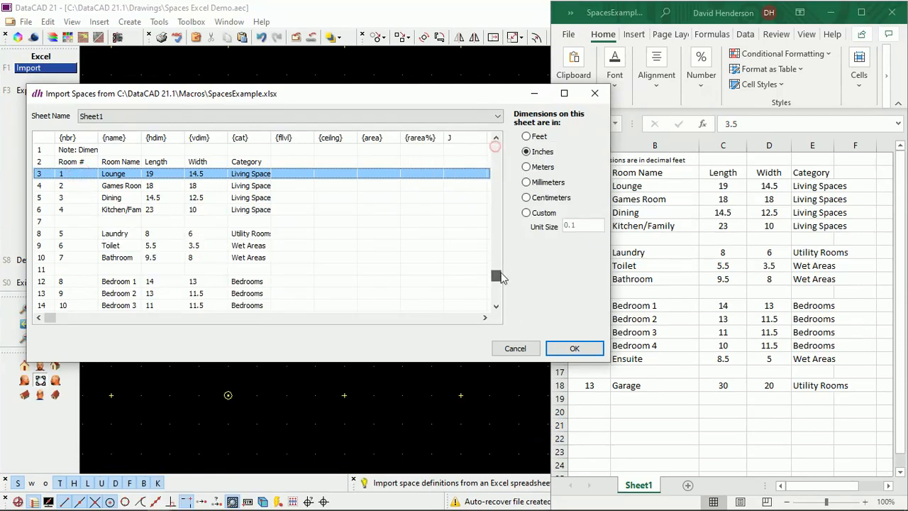
Step: Import rows 3 to 18, Lounge through Garage, with the sheet dimensions set to feet
left_click(496, 298)
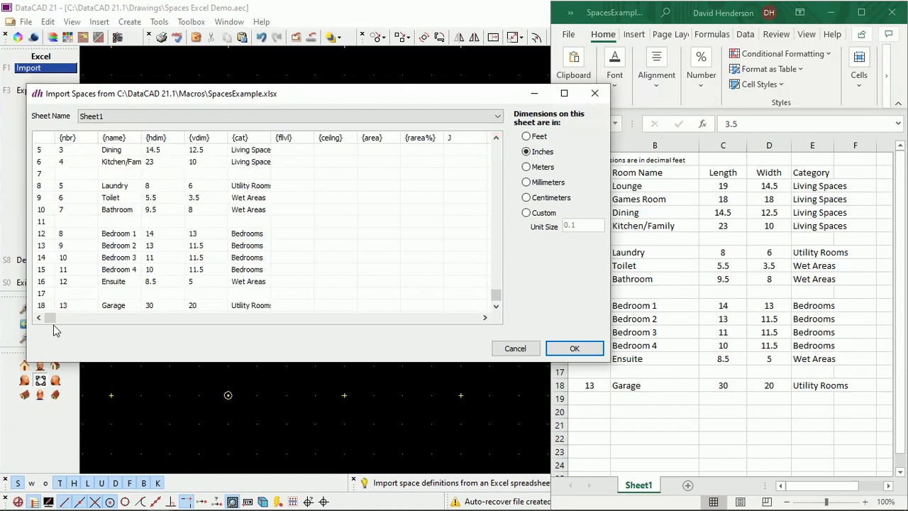
left_click(116, 306, "shift")
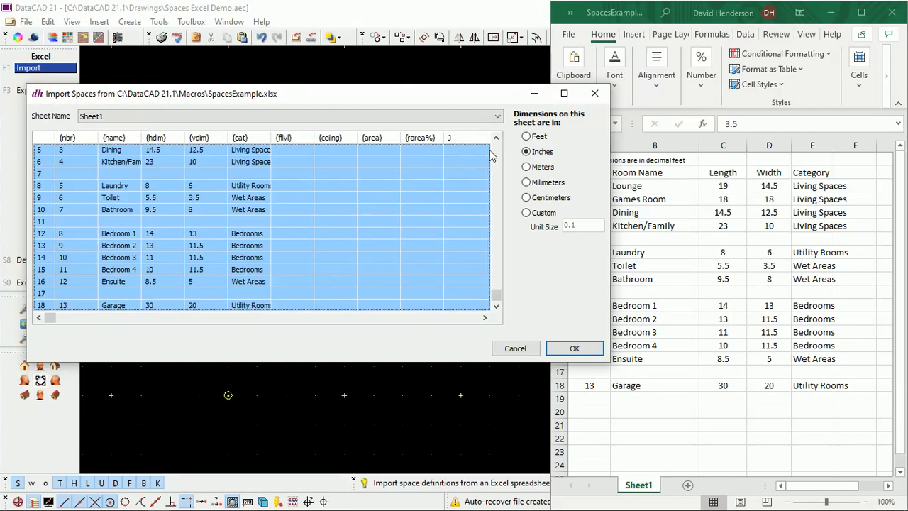
left_click(525, 137)
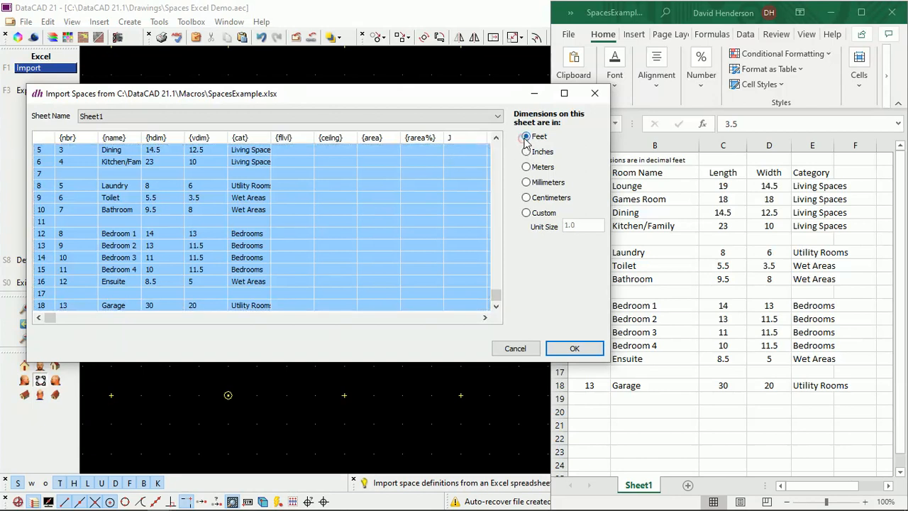
left_click(570, 349)
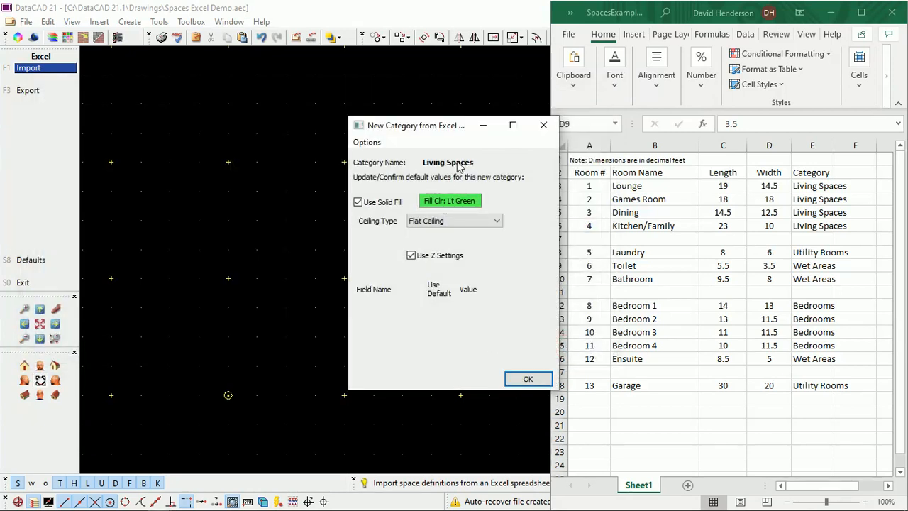
Step: Give the new Living Spaces category a Lt Red fill, turn off Use Z Settings, and accept it
left_click(460, 202)
left_click(474, 134)
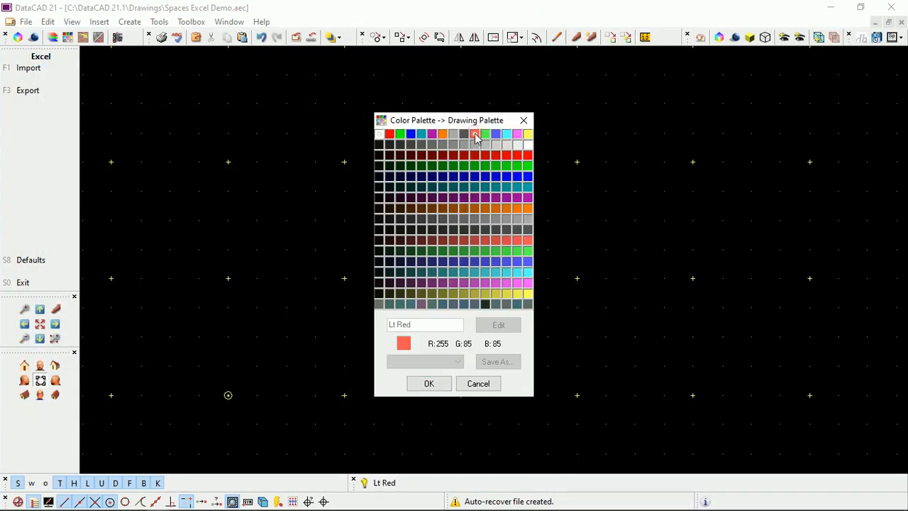
left_click(429, 383)
left_click(411, 255)
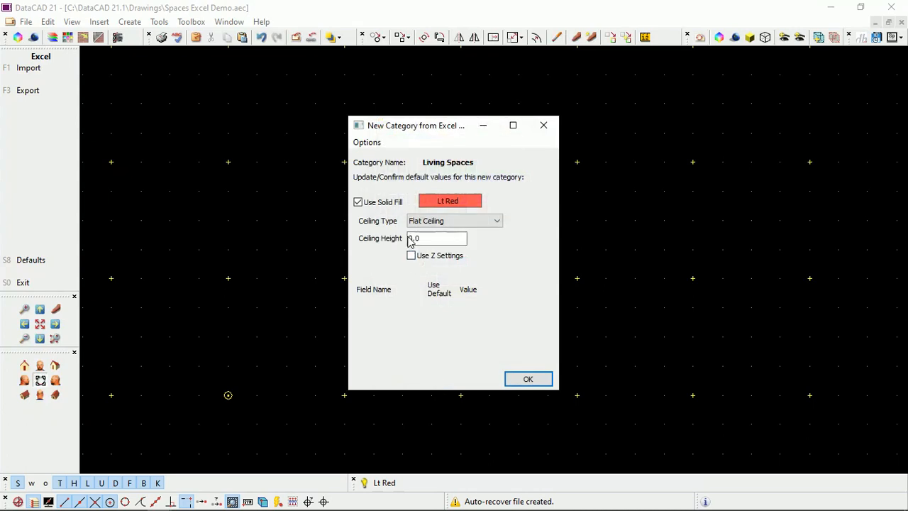
left_click(526, 378)
Step: Enable custom fill colours for the new Bedrooms category, set its fill to orange 243/170/97, and accept it
left_click(361, 144)
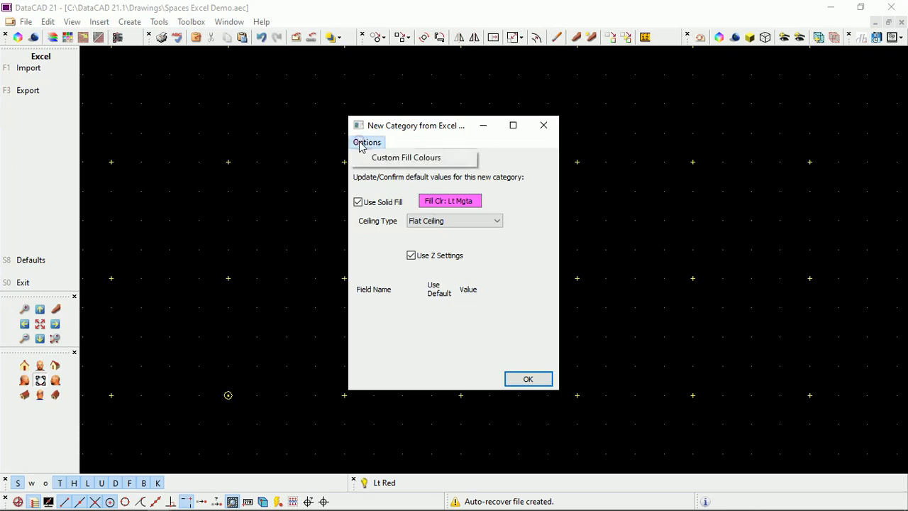
left_click(383, 159)
left_click(440, 202)
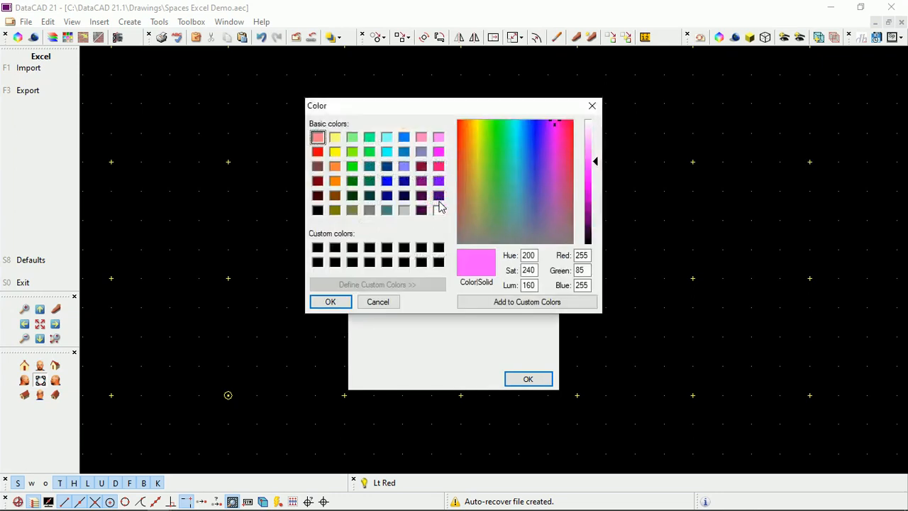
left_click(468, 137)
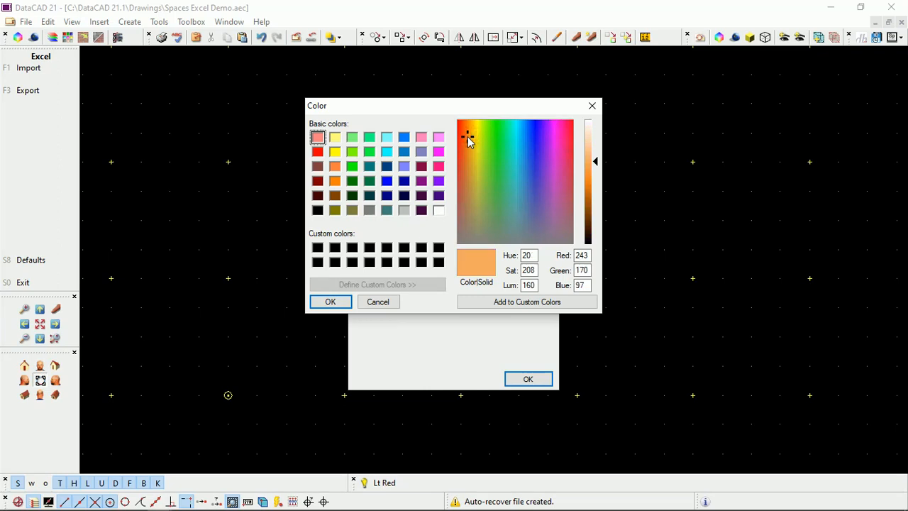
left_click(328, 302)
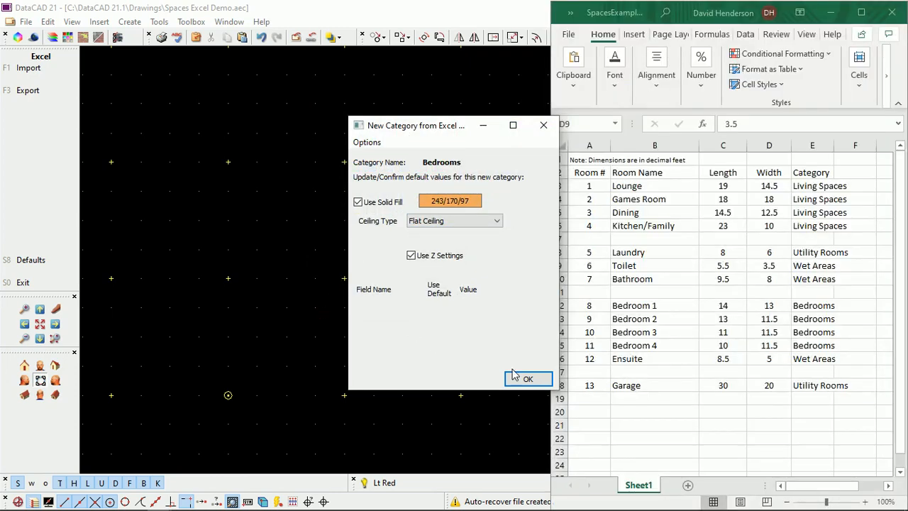
left_click(515, 376)
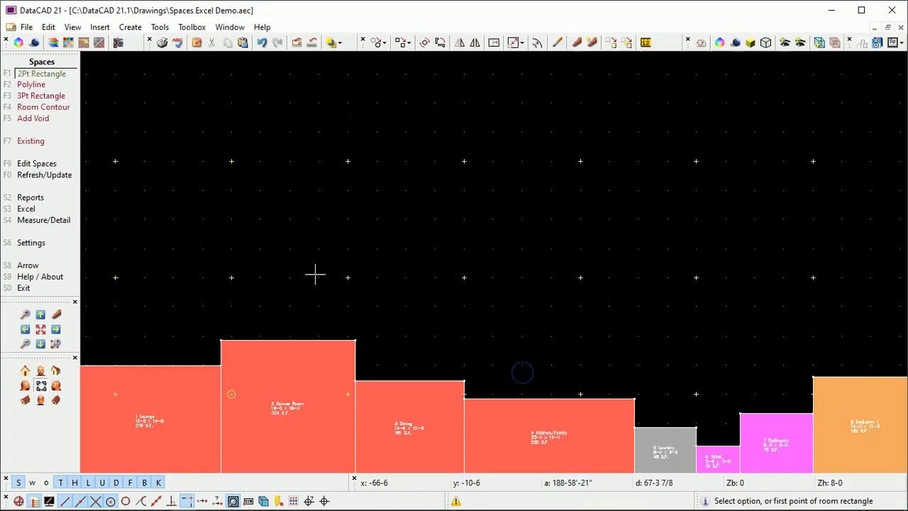
Step: Move the Kitchen/Family space by its bottom left corner onto the top left corner of the Games Room
left_click(64, 163)
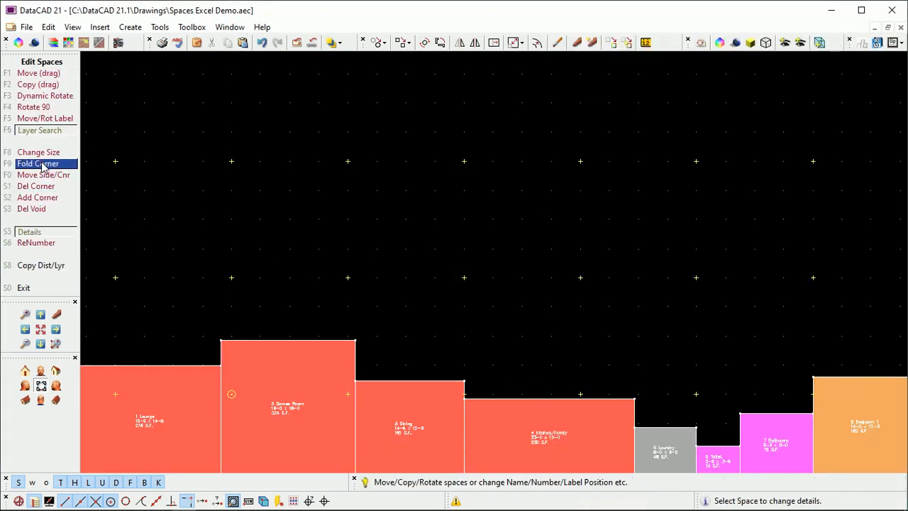
left_click(50, 78)
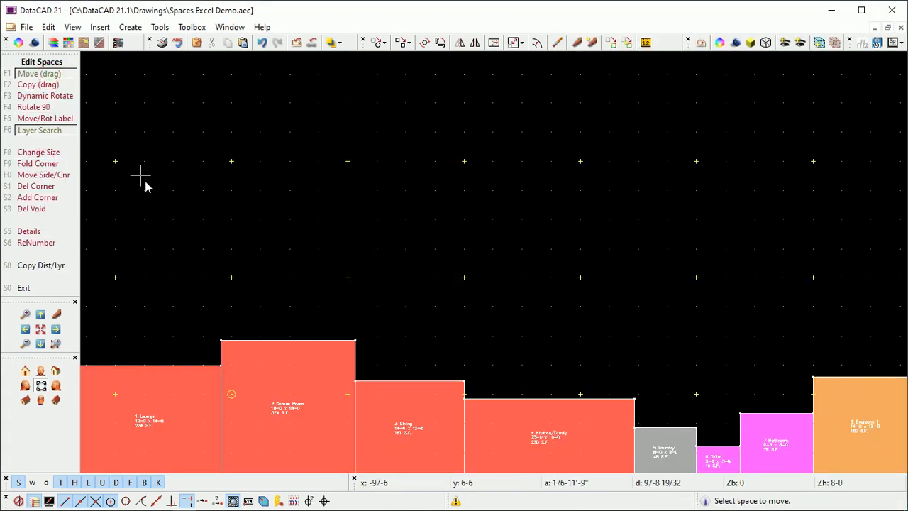
left_click(539, 447)
left_click(37, 163)
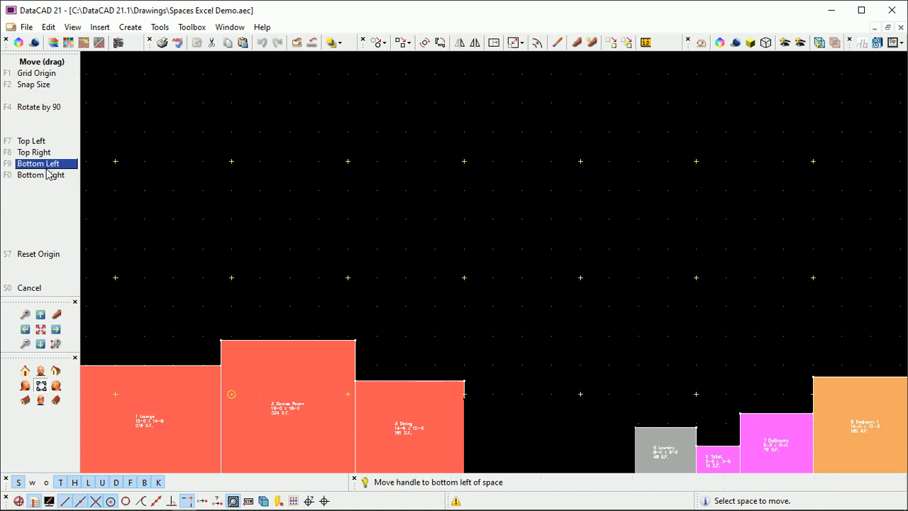
left_click(220, 340)
Step: Move the Lounge space by its bottom left corner onto the top left corner of Kitchen/Family
left_click(129, 381)
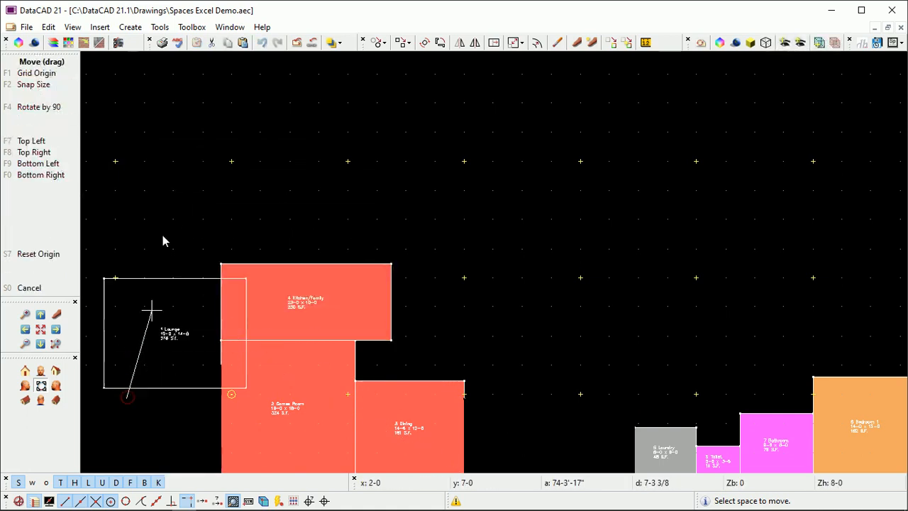
left_click(41, 170)
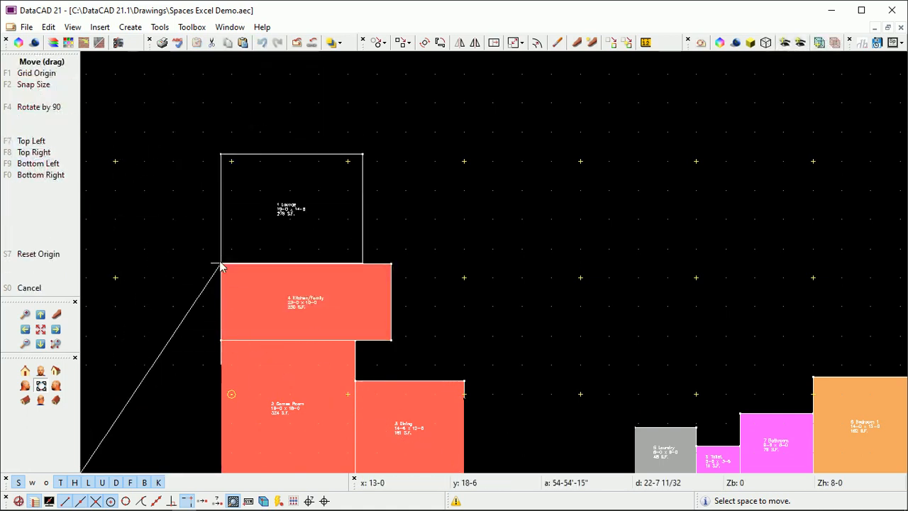
left_click(220, 264)
Step: Move the Dining space by its bottom left corner onto the bottom right corner of the Lounge
left_click(367, 448)
left_click(51, 165)
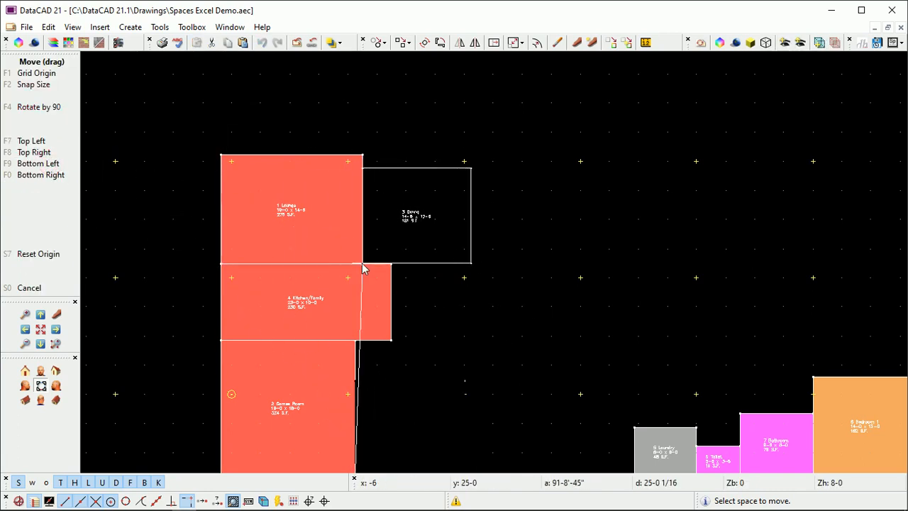
left_click(362, 264)
Step: Move the Garage space by its top left corner onto the top right corner of Dining
key("Right")
key("Right")
key("Right")
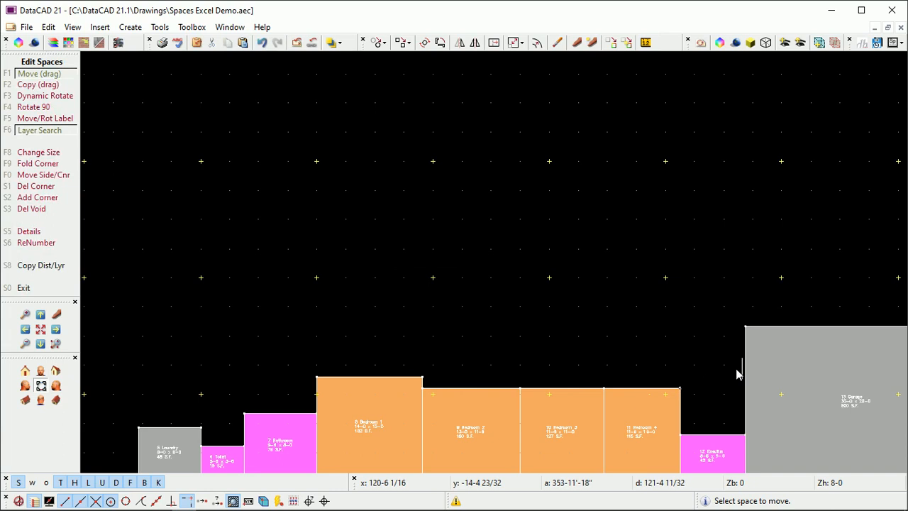
left_click(761, 356)
key("Left")
key("Left")
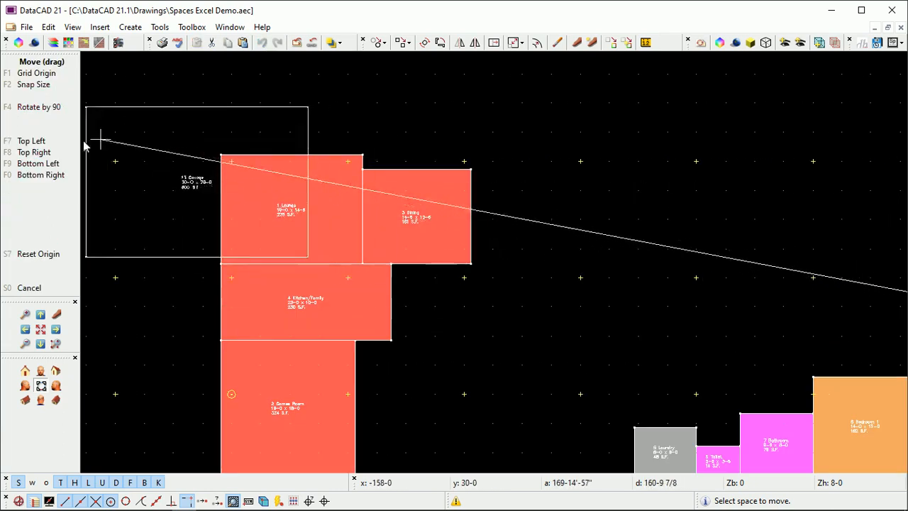
left_click(471, 172)
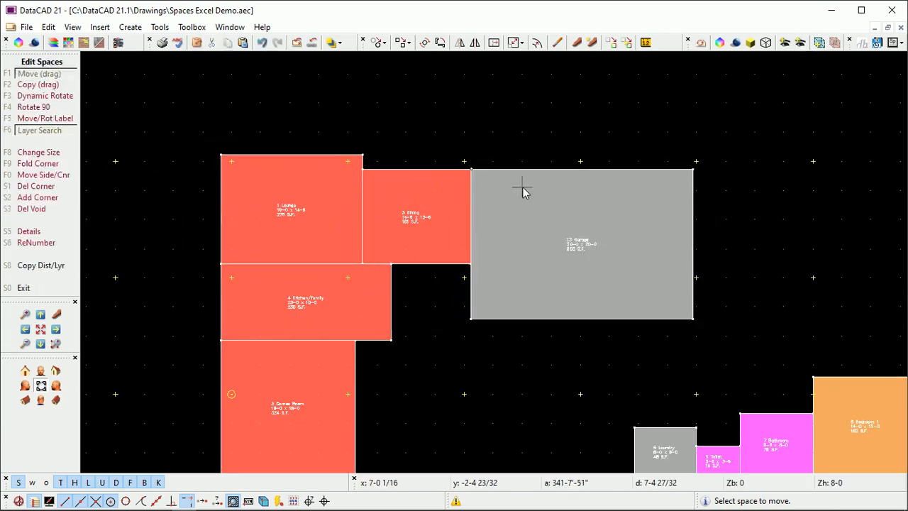
Step: Move the Bathroom's top left corner onto the Games Room's top right corner, and the Toilet's bottom right corner onto the Garage's bottom left corner
left_click(760, 444)
left_click(356, 340)
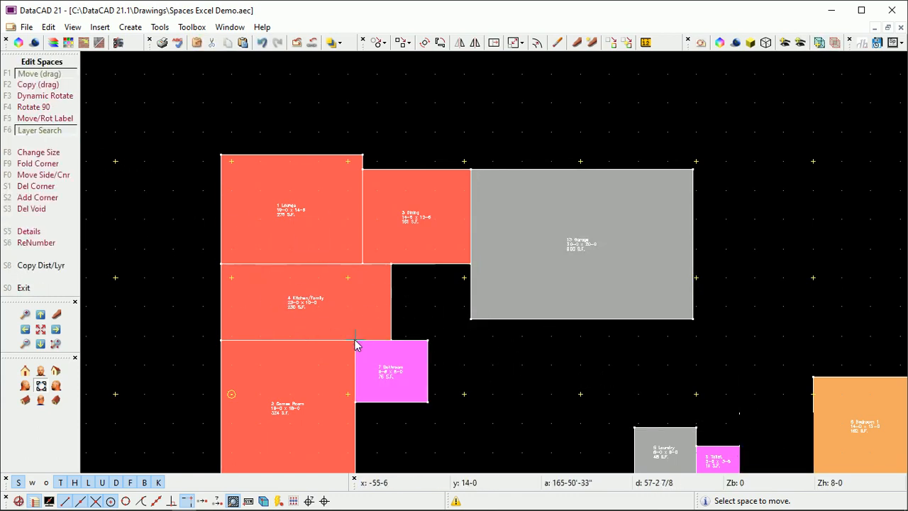
left_click(718, 463)
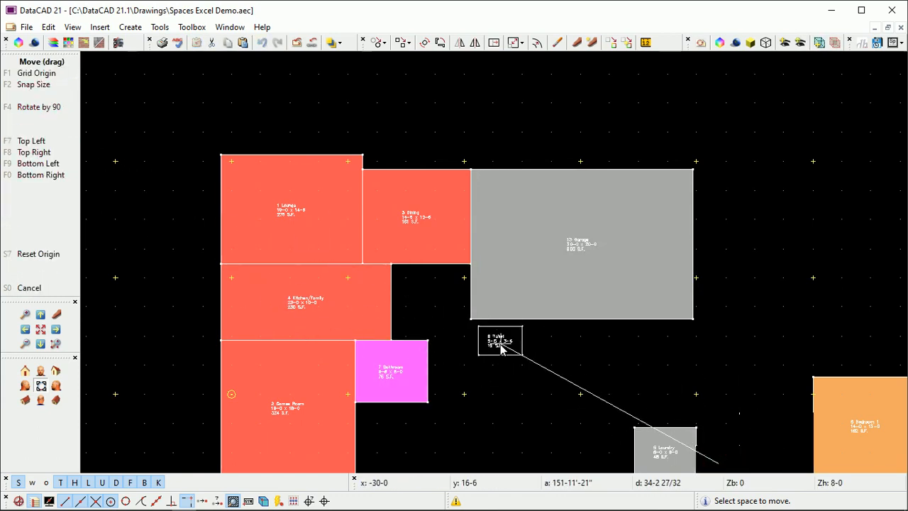
left_click(40, 174)
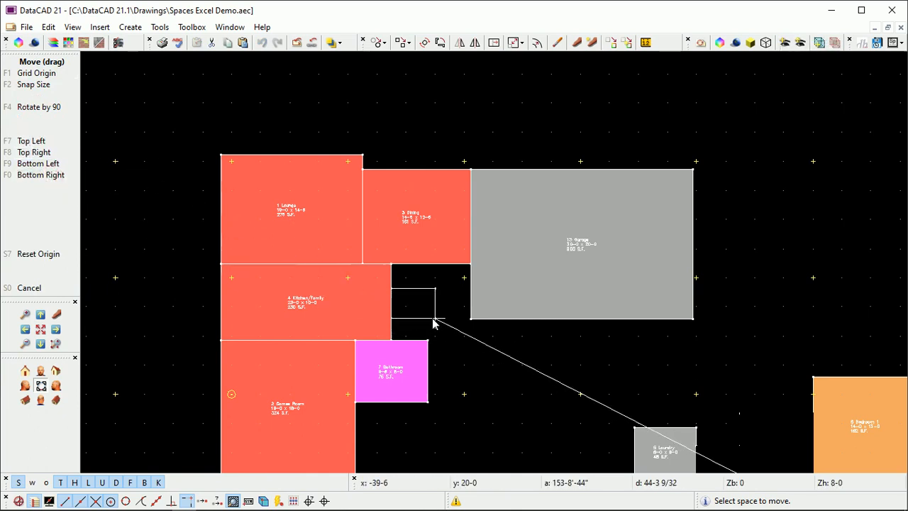
left_click(470, 319)
Step: Move the Laundry space by its top left corner onto the bottom left corner of the Toilet
left_click(645, 450)
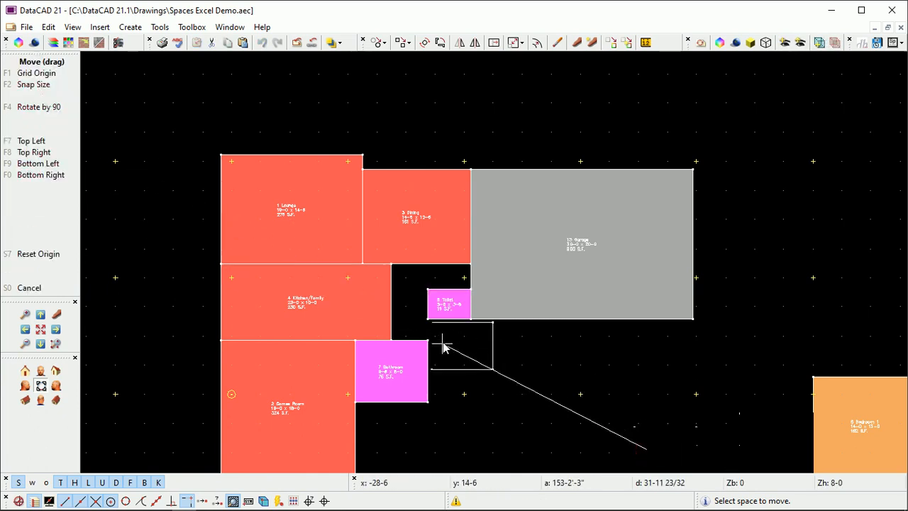
left_click(56, 143)
left_click(427, 319)
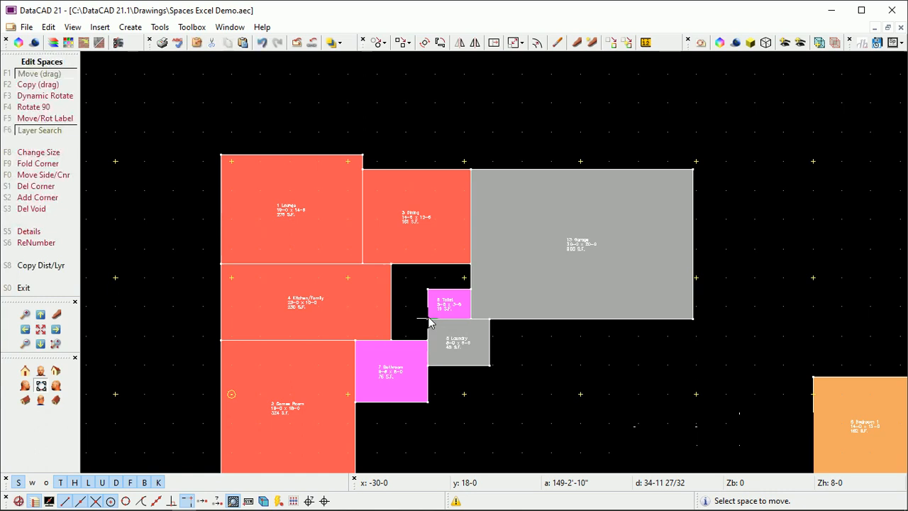
Step: Shift the Toilet space horizontally into the Garage by a relative distance, with a Y-distance of 0
left_click(430, 293)
key("space")
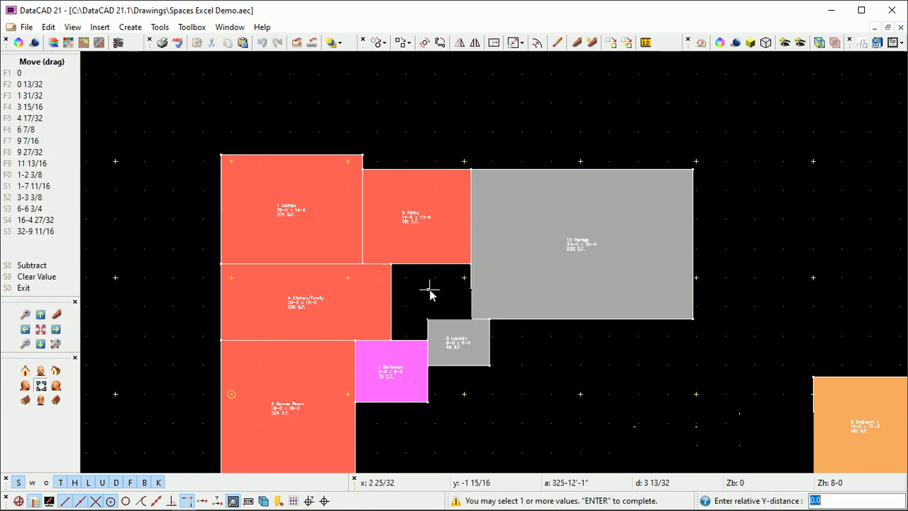
key("Return")
Step: Rotate the Laundry space by 90 degrees and place it directly below the Toilet, beside the Bathroom
left_click(458, 326)
left_click(60, 108)
left_click(449, 351)
Step: Move the Laundry as a group so that its left edge lines up exactly with the Bathroom's right edge
scroll(455, 352, "up", 1)
key("m")
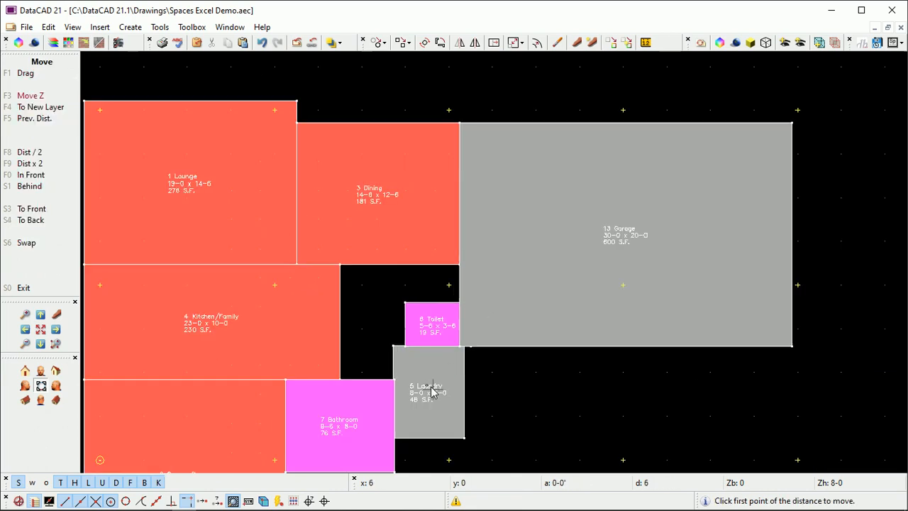
key("x")
left_click(394, 383)
left_click(395, 381)
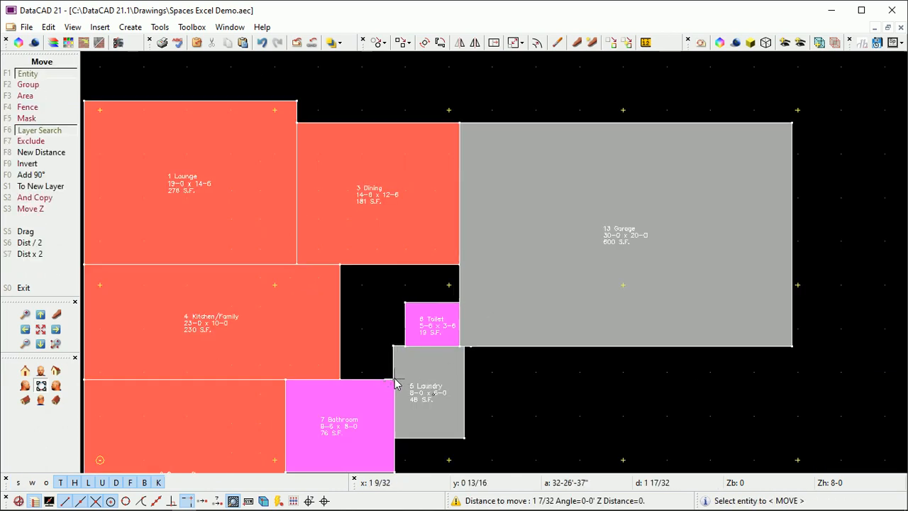
key("F2")
left_click(465, 364)
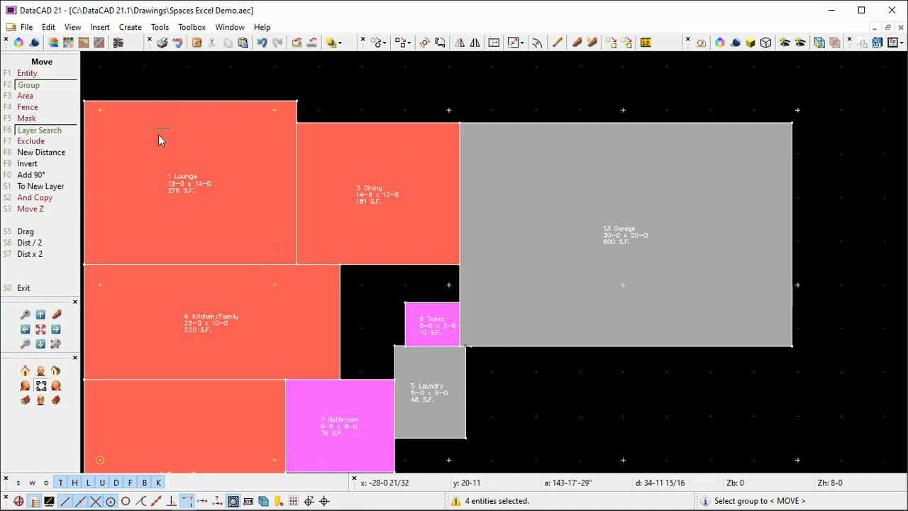
Step: Fold the Laundry's top left corner inward by a relative offset, so the notch lines up with the Toilet's left edge
left_click(191, 27)
left_click(186, 61)
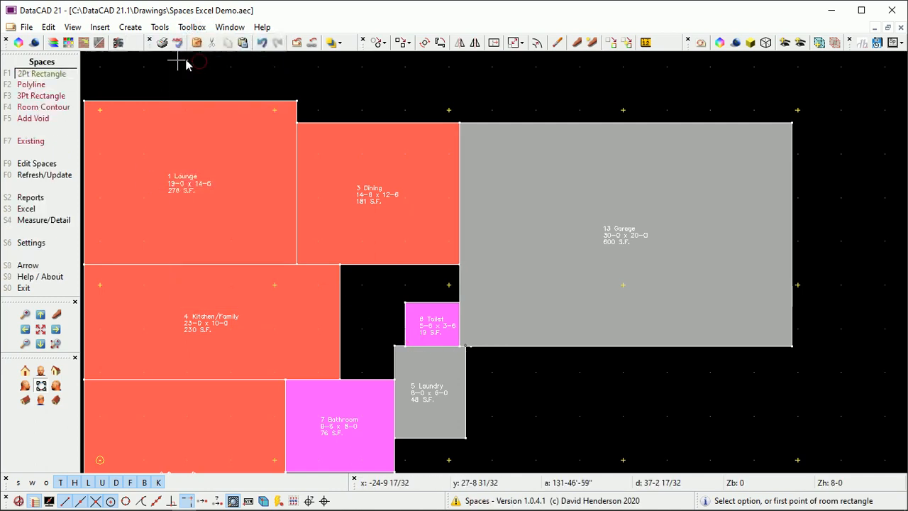
left_click(43, 164)
left_click(41, 164)
left_click(395, 346)
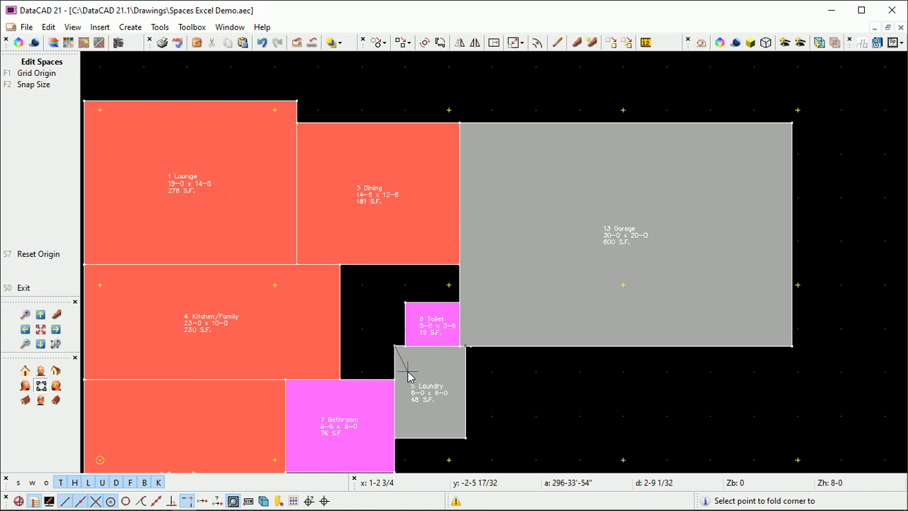
key("space")
key("Return")
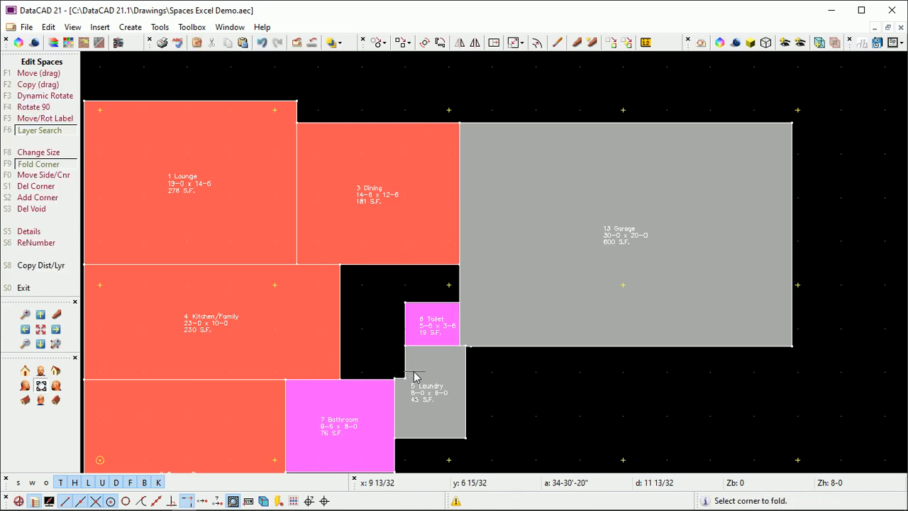
Step: Move the Laundry group down slightly so that its upper left corner meets the Toilet's bottom left corner
key("Page_Down")
key("Down")
key("m")
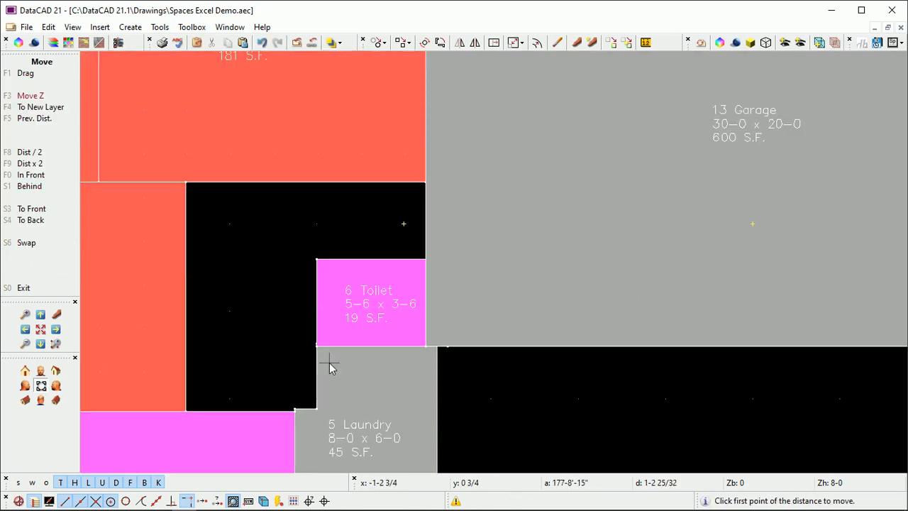
left_click(316, 345)
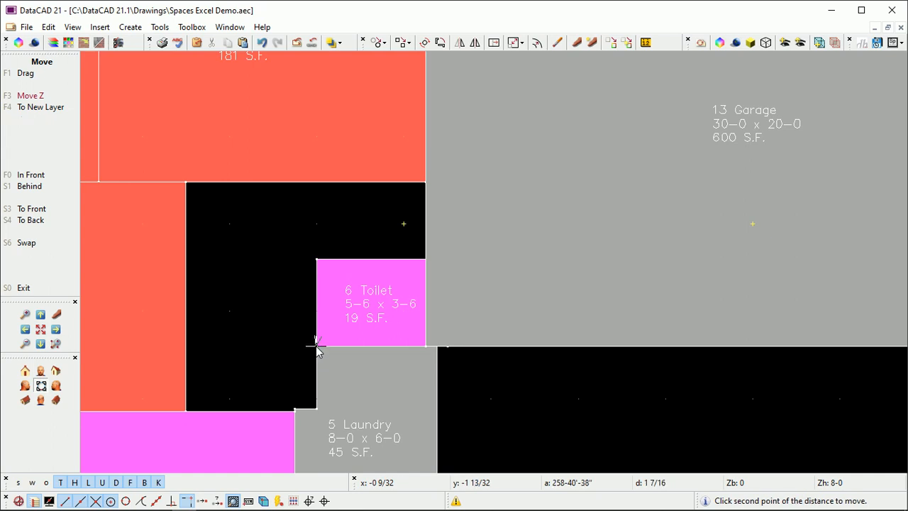
left_click(316, 346)
left_click(317, 380)
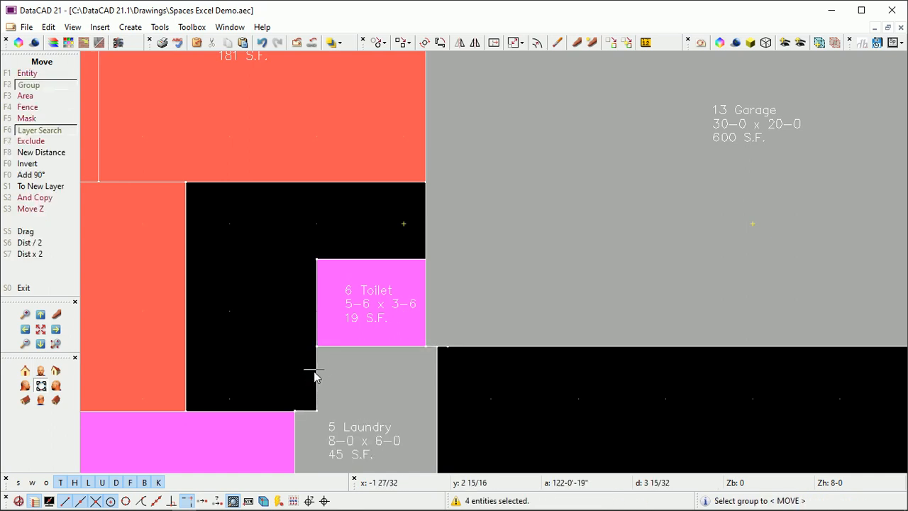
Step: Return to the Spaces macro and display the measurement details of the Toilet space
right_click(243, 265)
right_click(244, 265)
left_click(191, 27)
left_click(208, 62)
left_click(42, 222)
left_click(325, 262)
right_click(273, 222)
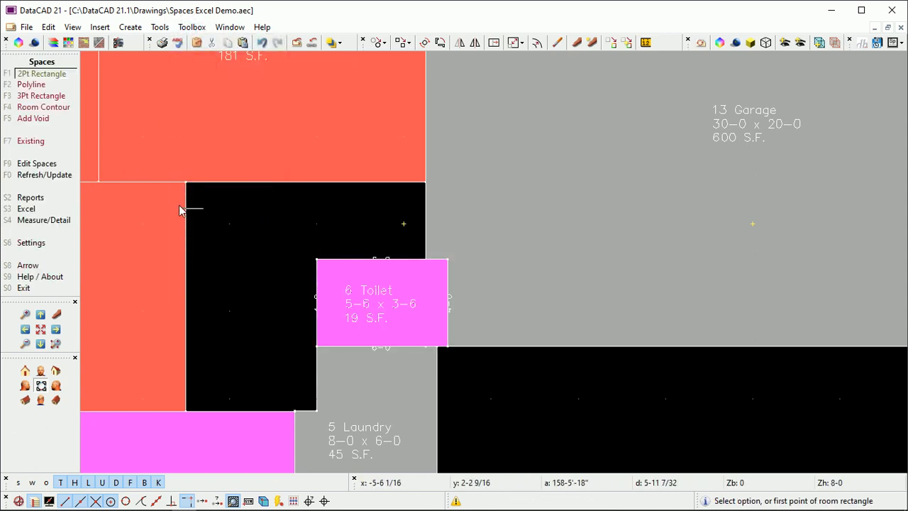
Step: Fold the Garage's bottom left corner to the Toilet's top right corner so the Garage wraps around the Toilet
left_click(39, 163)
left_click(43, 164)
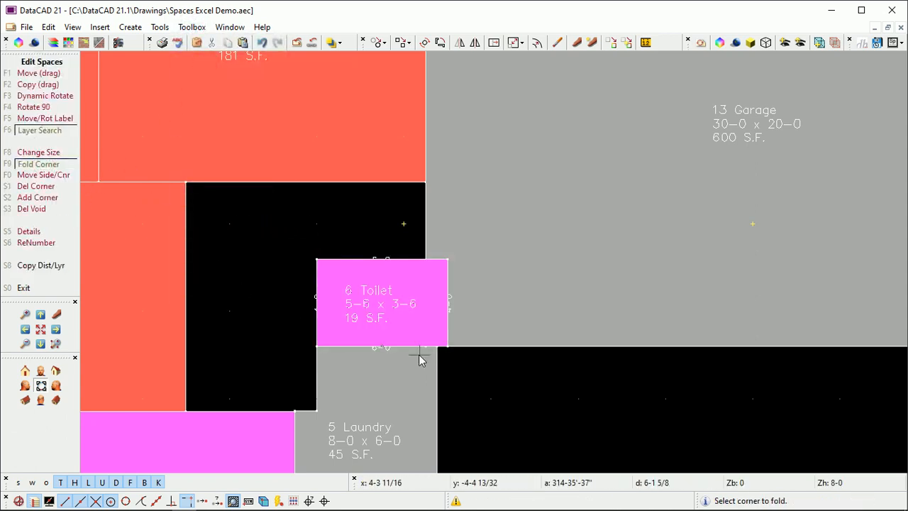
left_click(423, 347)
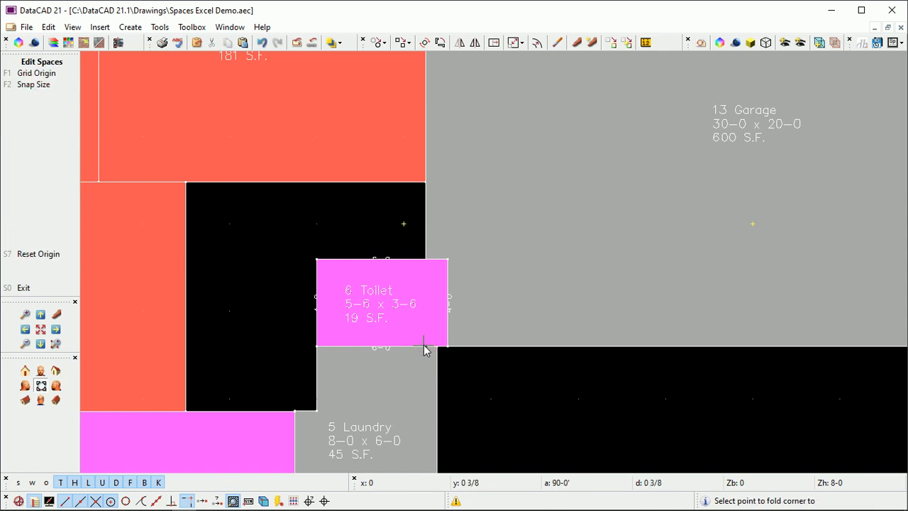
left_click(448, 261)
Step: Delete the inner notch corner of the Laundry space so that it gets a diagonal edge beside the Bathroom
left_click(35, 186)
left_click(317, 411)
key("Page_Down")
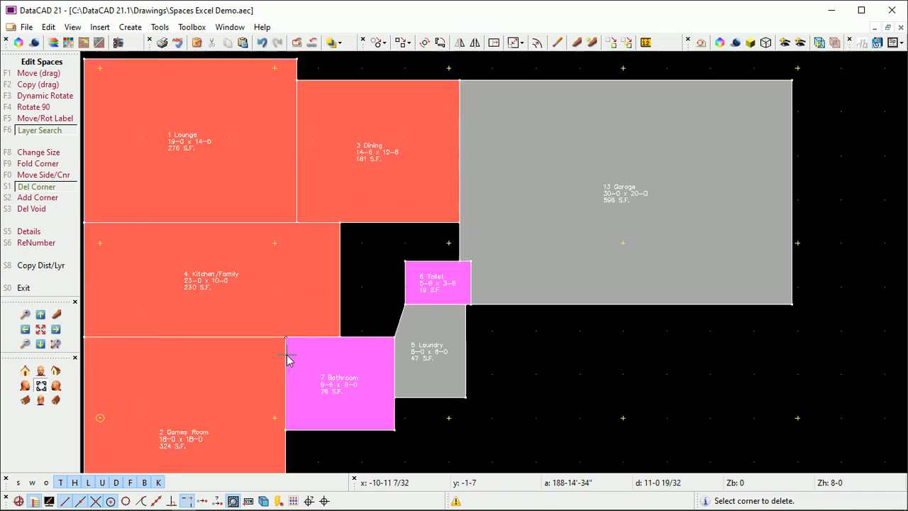
Step: Stretch the plan horizontally from the right ends of Dining and Bathroom through the Garage, making Dining 15-0 and Bathroom 10-0 long
key("alt+s")
key("space")
type("0.")
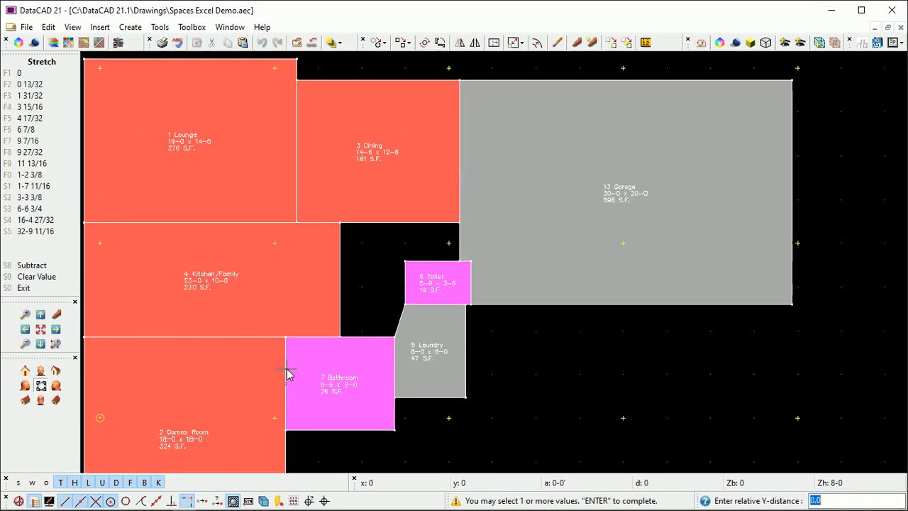
key("Return")
left_click(368, 69)
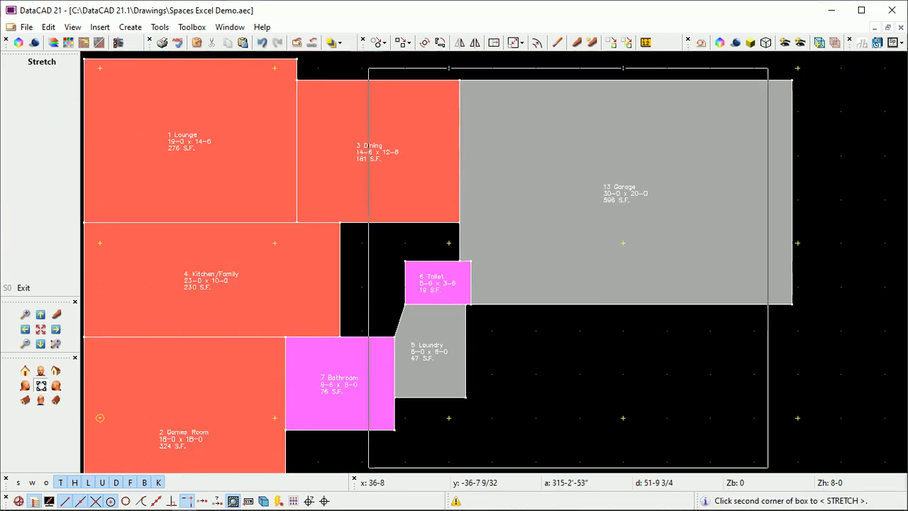
left_click(808, 436)
right_click(808, 437)
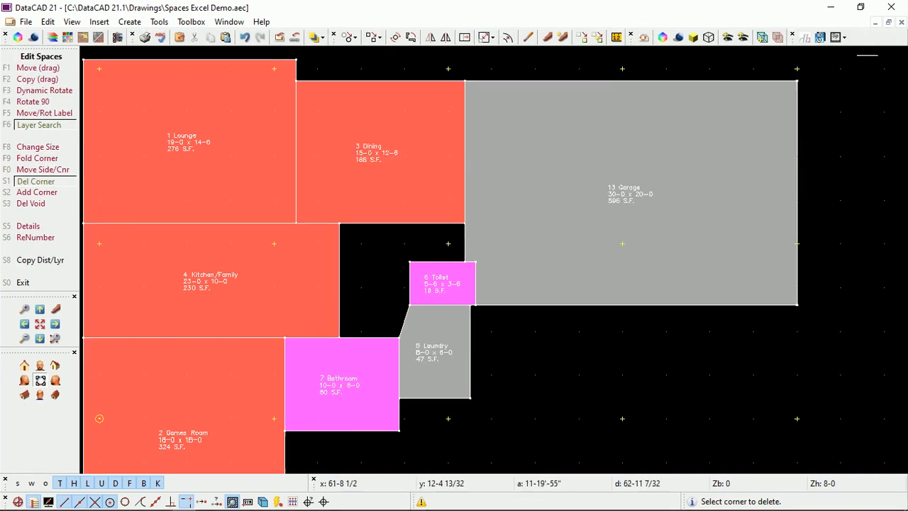
Step: Show the drawing beside the spreadsheet and export all the spaces to their linked Excel file, SpacesExample.xlsx
left_click(860, 7)
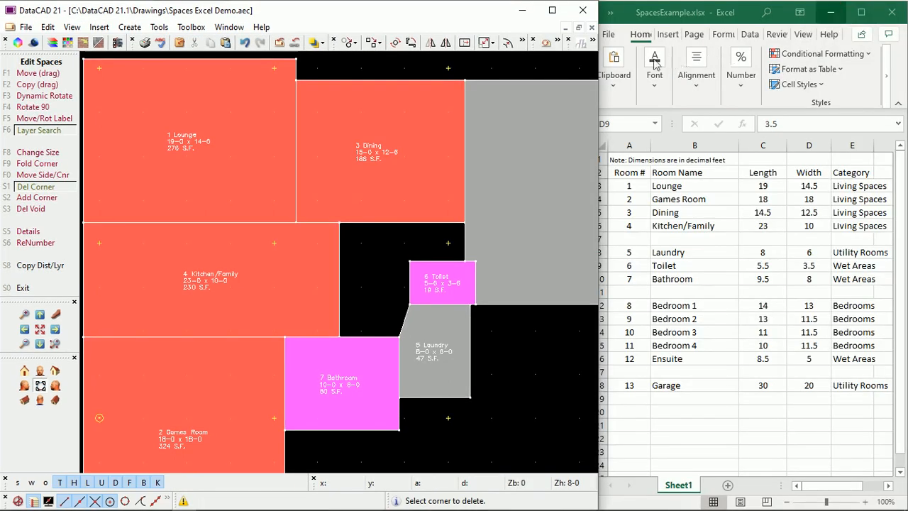
right_click(66, 151)
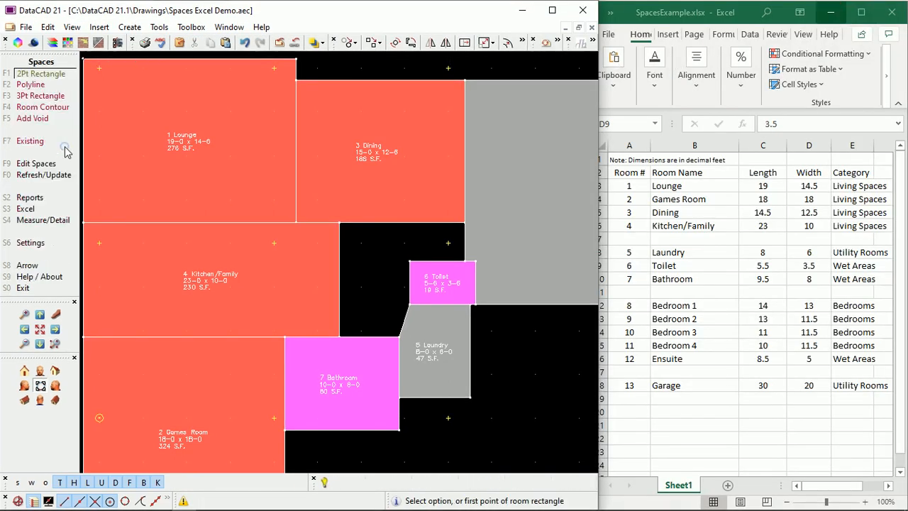
left_click(40, 209)
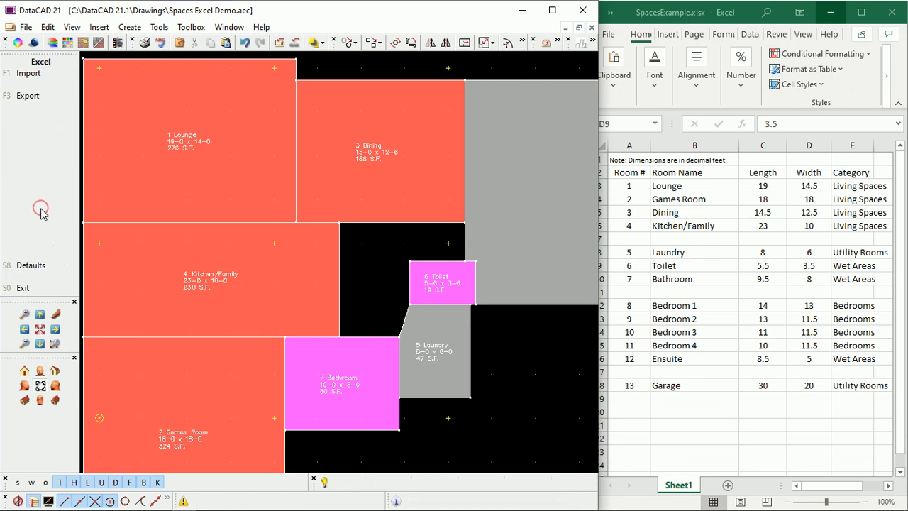
left_click(37, 95)
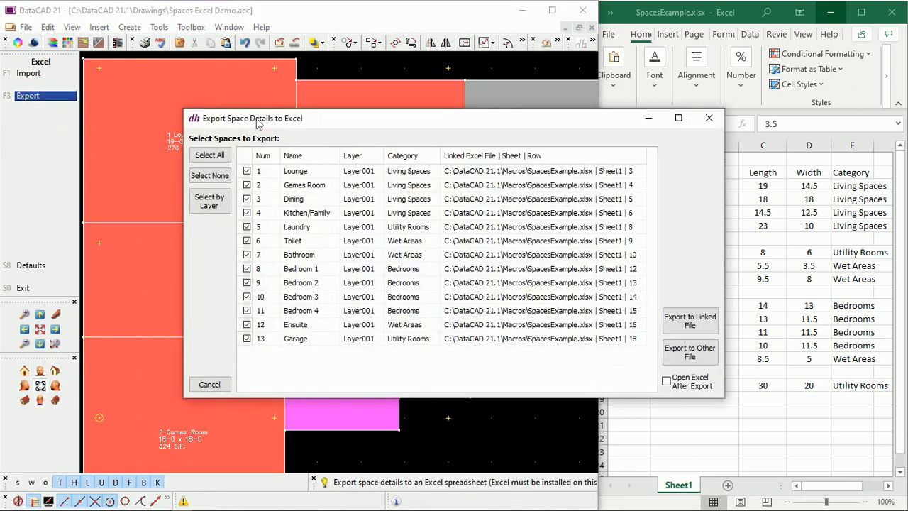
left_click_drag(337, 125, 233, 83)
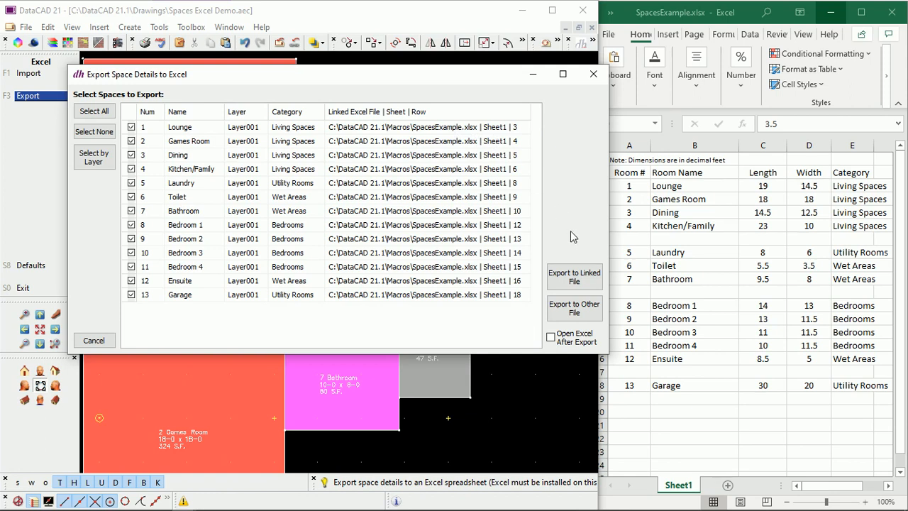
left_click(571, 278)
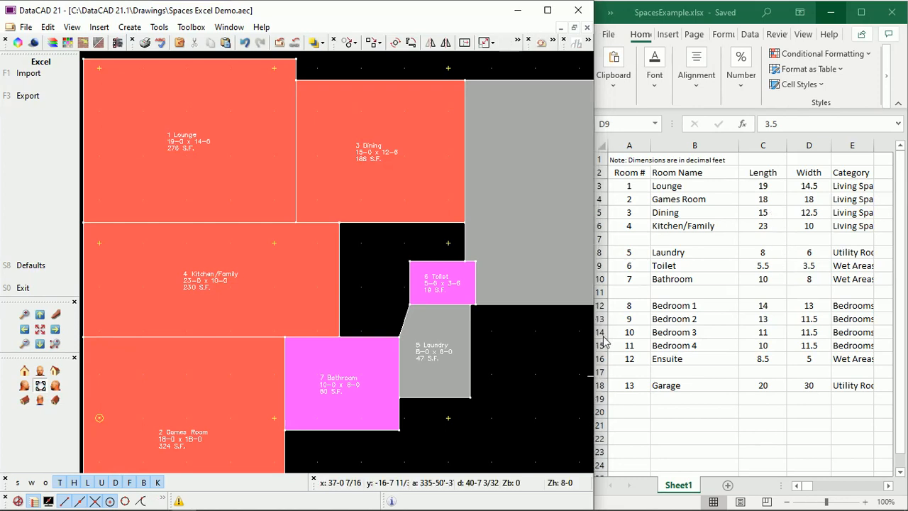
Step: Switch to Excel, widen the SpacesExample.xlsx window, and enter the headings Fl Lvl, Ceiling Ht, Area and Area% in cells F2 to I2
left_click(602, 338)
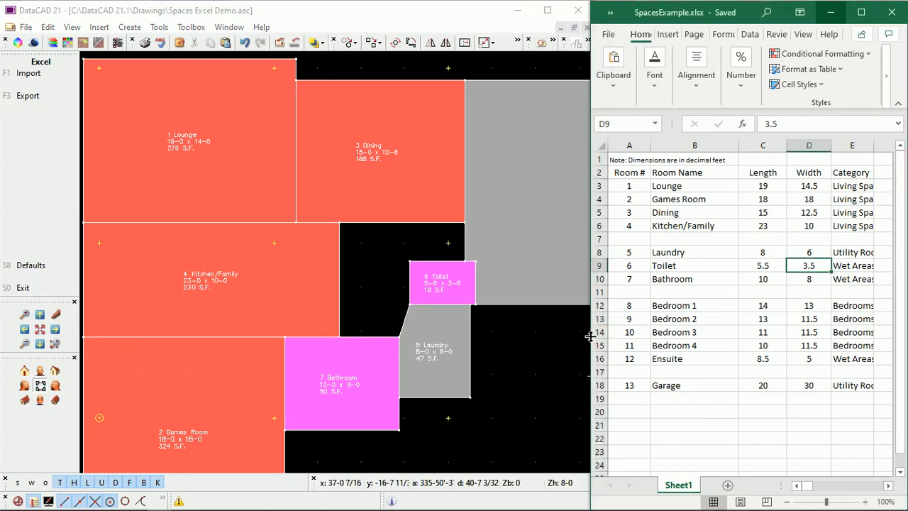
left_click_drag(587, 336, 293, 321)
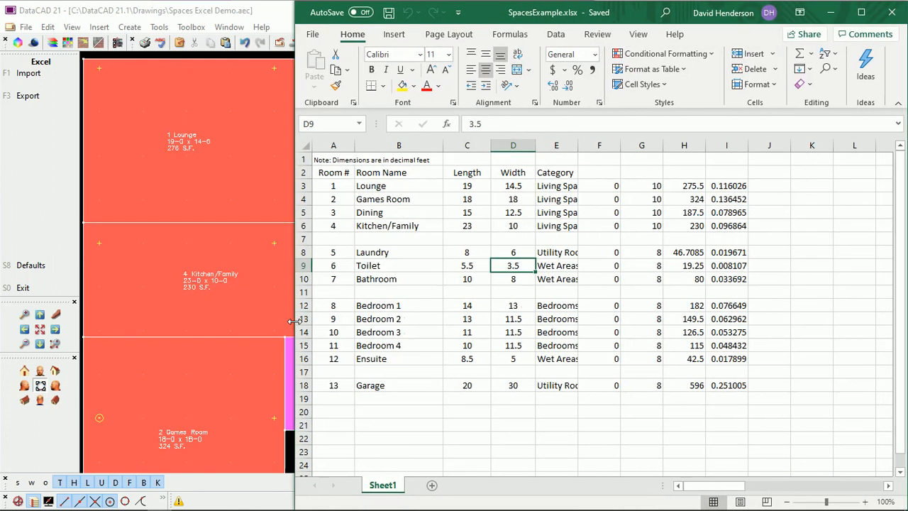
left_click(596, 170)
type("Fl L")
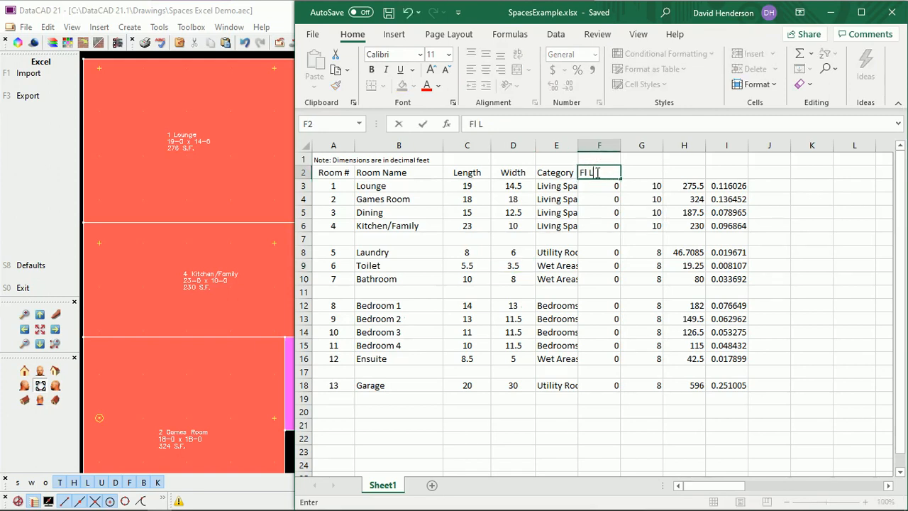
type("vl")
left_click(638, 174)
type("Ceiling Ht")
left_click(685, 171)
type("Area")
left_click(718, 171)
type("Area%")
Step: Format the Area% column I as Percentage
left_click(726, 146)
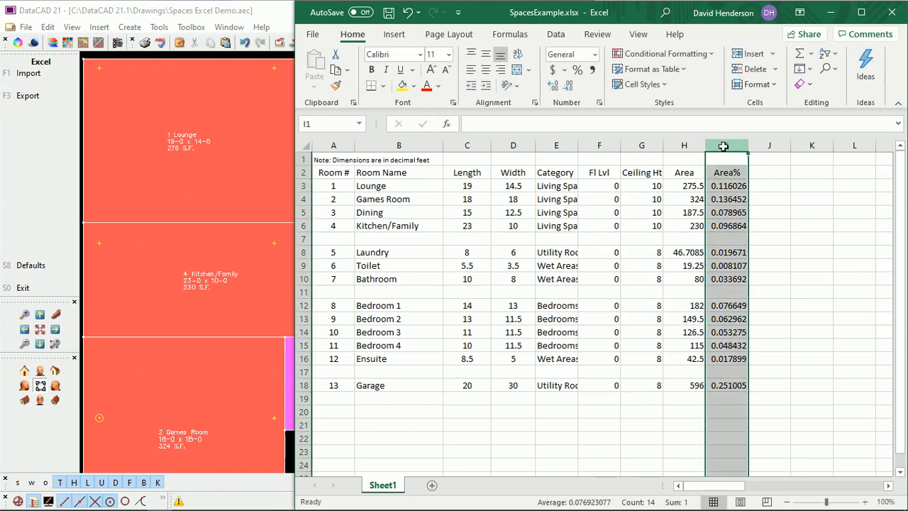
right_click(726, 145)
left_click(757, 346)
left_click(581, 291)
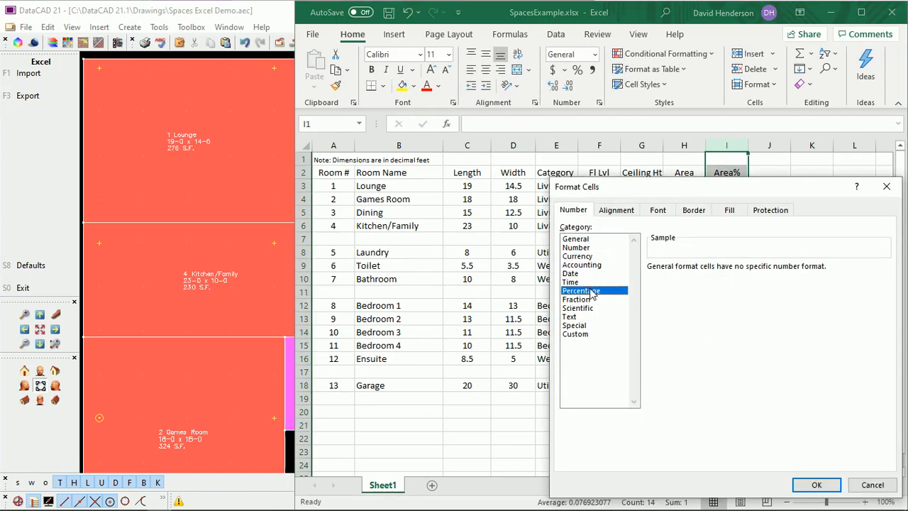
left_click(816, 484)
Step: Sum I3:I18 in cell I21 and widen the Category column to fit its text
left_click(722, 424)
type("=sum(")
left_click_drag(734, 385, 728, 186)
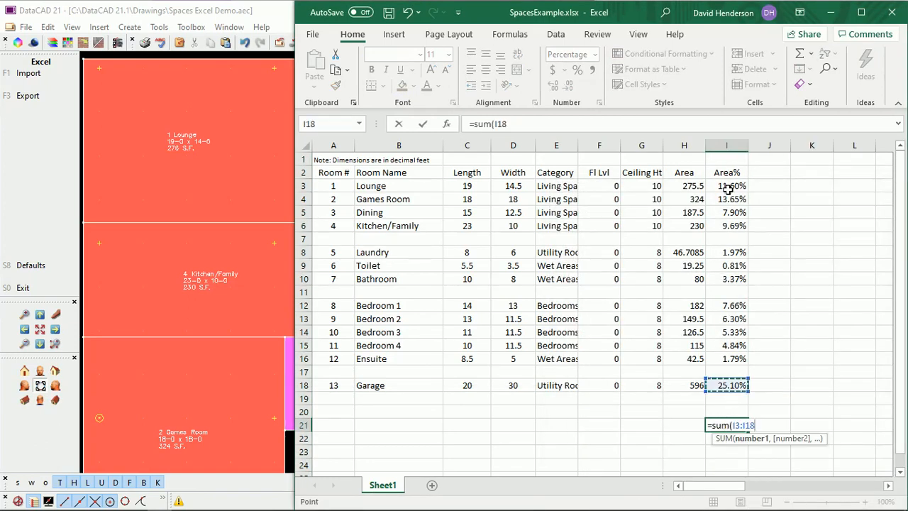
key("Return")
left_click_drag(578, 146, 602, 142)
left_click(513, 265)
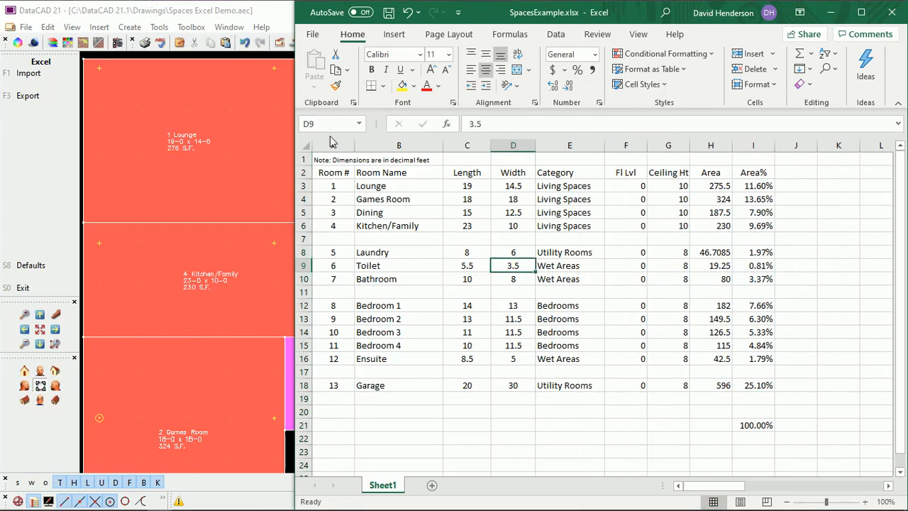
Step: Narrow the spreadsheet window, switch to DataCAD, and export only Ensuite, Bathroom and Toilet to another file, Other Excel Export
left_click_drag(295, 142, 593, 123)
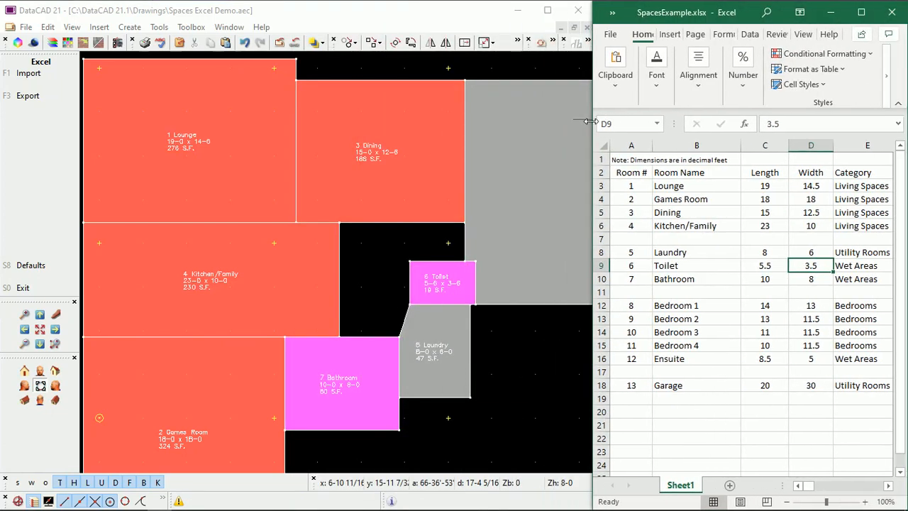
left_click(547, 9)
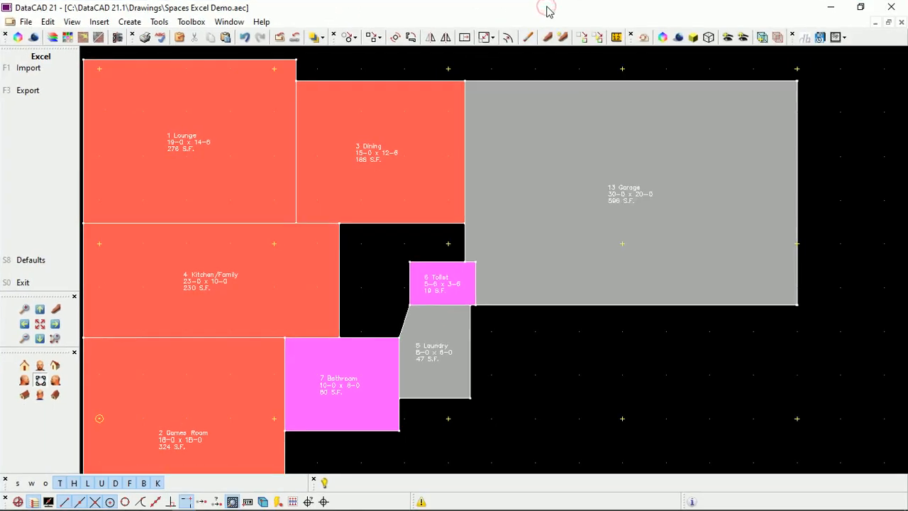
left_click(43, 95)
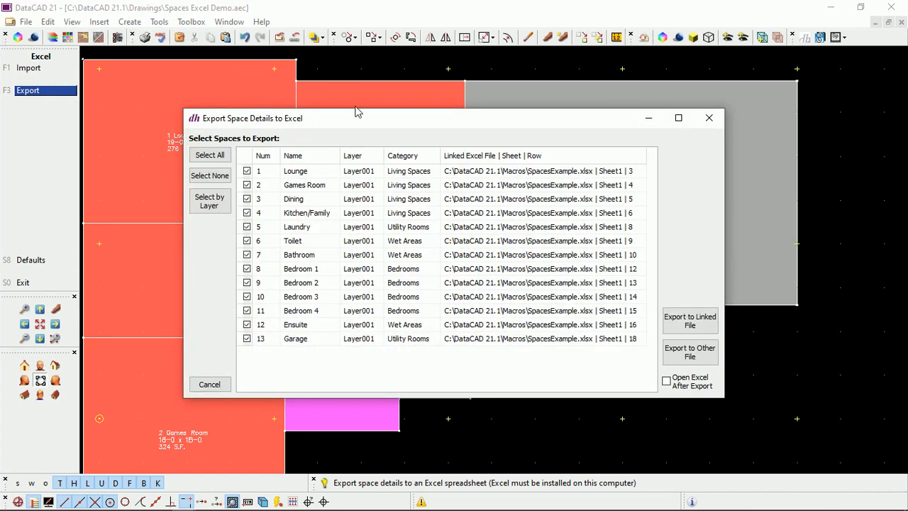
left_click(407, 156)
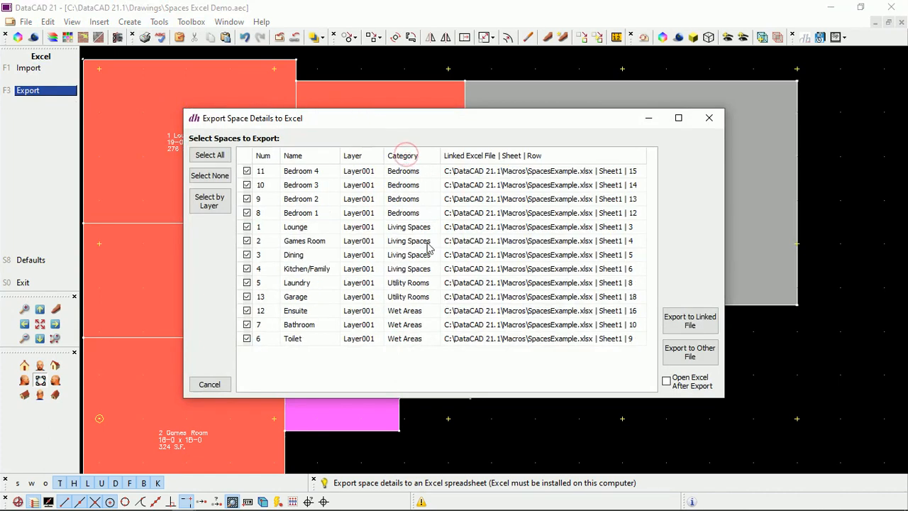
left_click(211, 178)
left_click(246, 310)
left_click(246, 324)
left_click(247, 338)
left_click(690, 350)
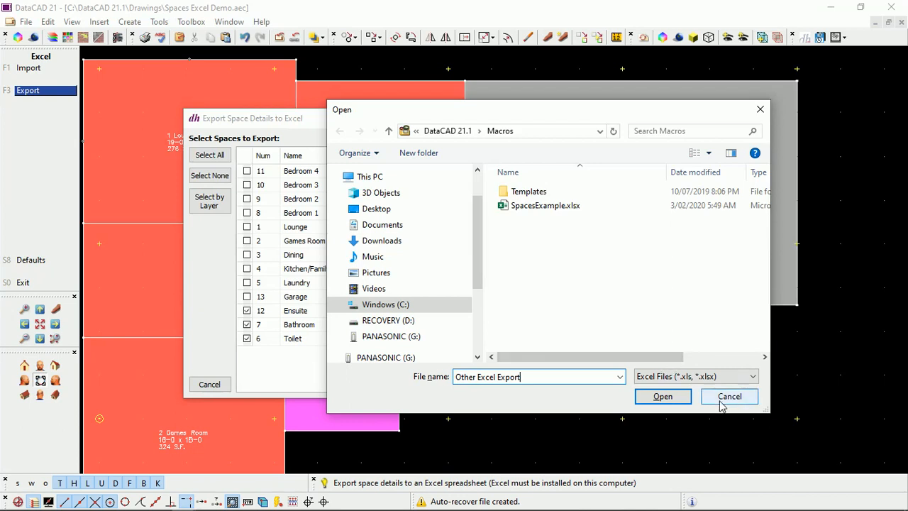
left_click(673, 395)
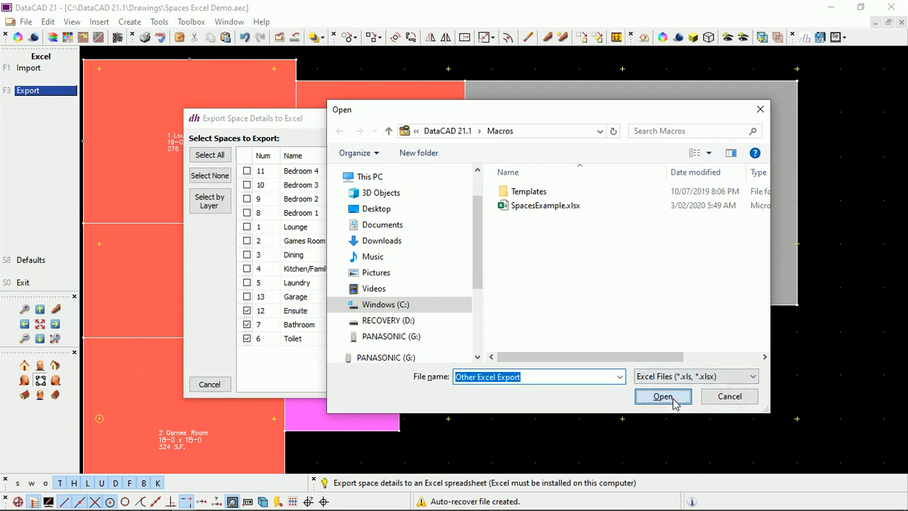
Step: Map export columns A to E to {nbr}, {name}, {area}, {rarea%} and {darea%}
left_click(253, 267)
left_click(358, 30)
left_click(276, 265)
left_click(397, 49)
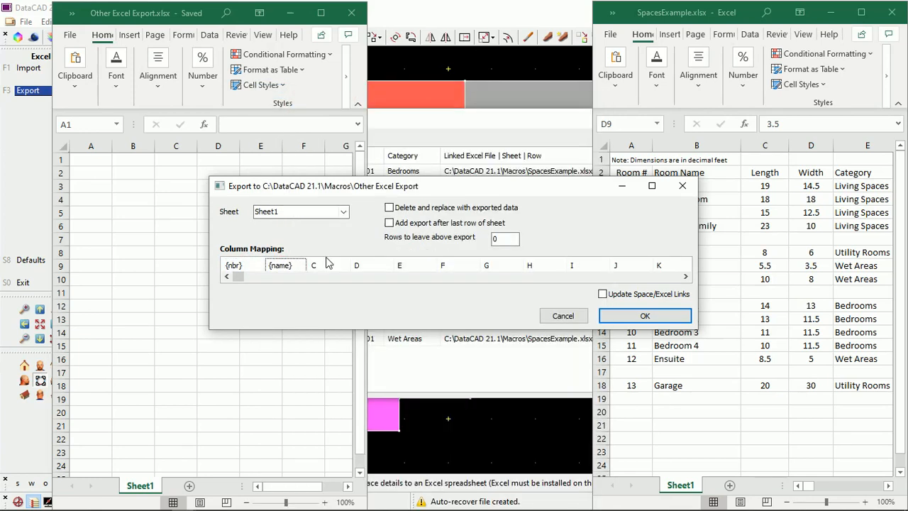
left_click(321, 265)
left_click(399, 238)
left_click(361, 265)
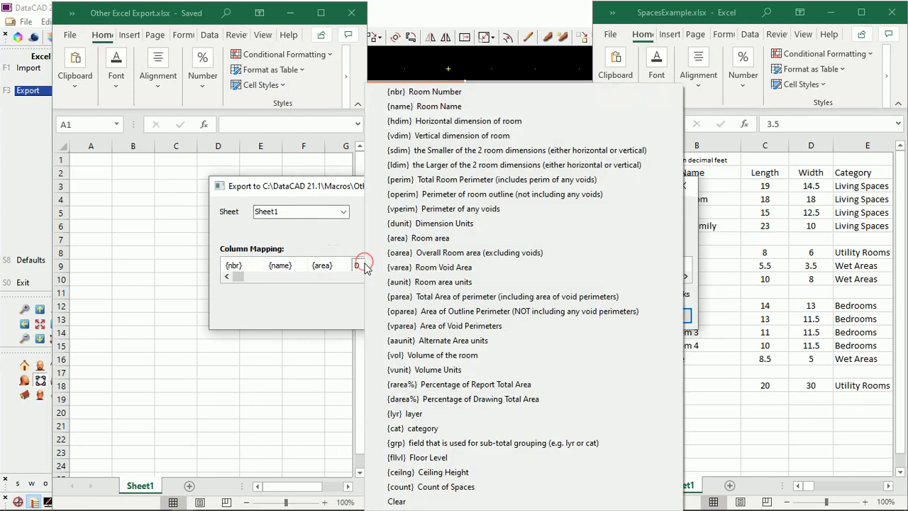
left_click(440, 384)
left_click(410, 265)
left_click(482, 399)
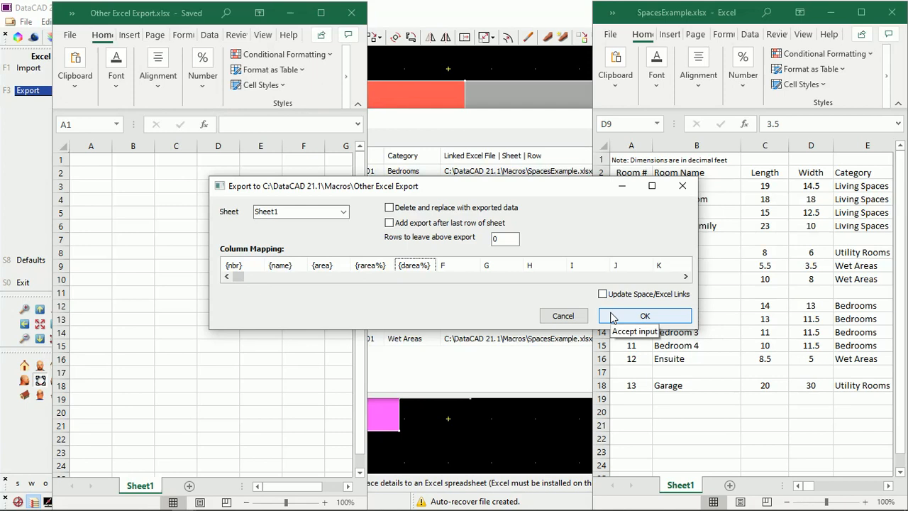
Step: Leave 2 rows above the exported data and run the export to Sheet1
left_click_drag(447, 265, 539, 264)
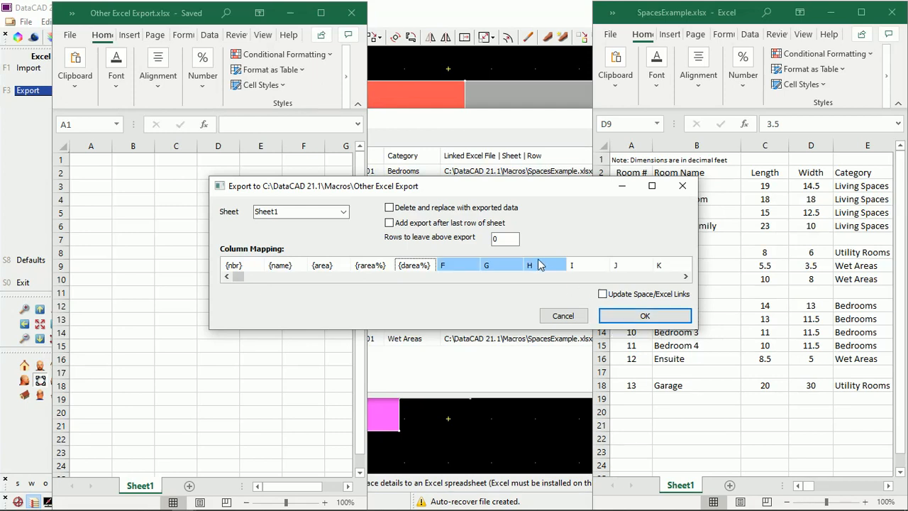
double_click(503, 240)
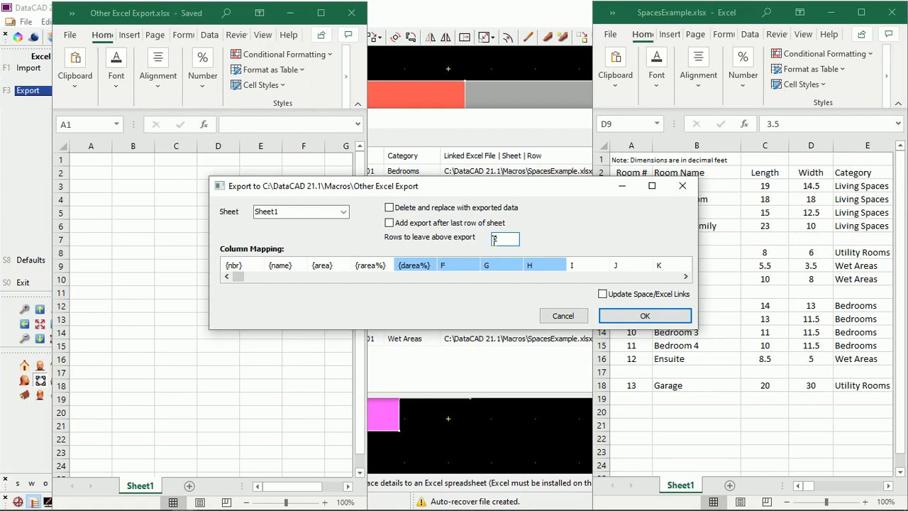
left_click(636, 315)
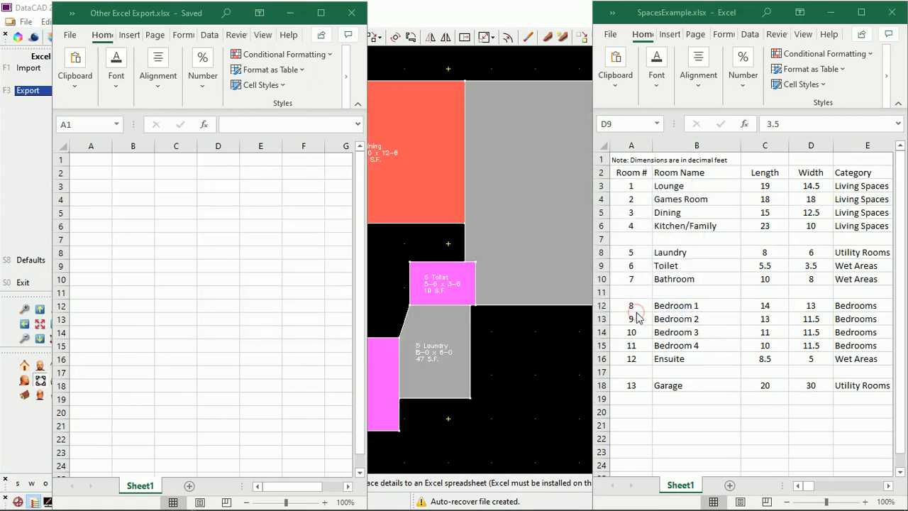
Step: Enter the headings Rm #, Name, Area, %Wet Area and %Tot Area in cells A1 to E1 of Other Excel Export.xlsx
left_click(80, 160)
type("Room #")
key("Tab")
type("Name")
key("Tab")
type("Area")
key("Tab")
type("%Wet Area")
key("Tab")
type("%Tot Area")
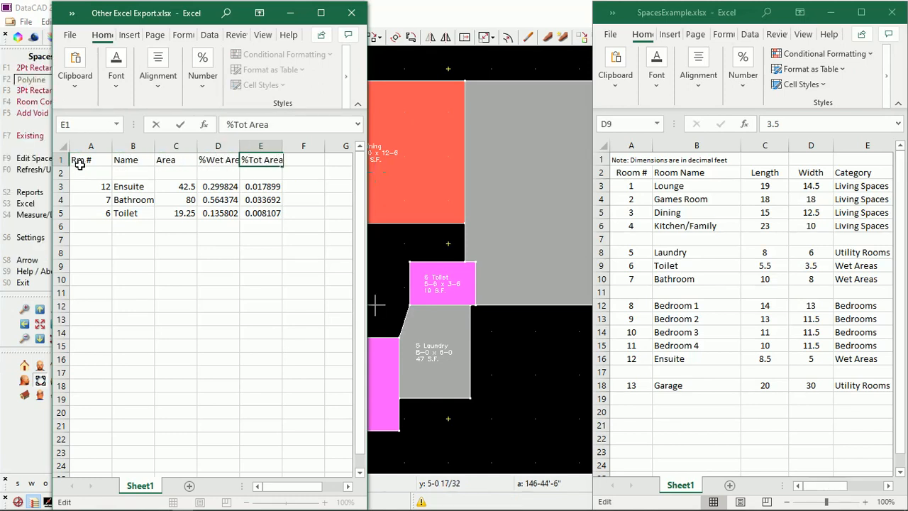
key("Return")
Step: Widen columns D and E and format them as percentages with one decimal place
left_click_drag(218, 145, 256, 146)
left_click(204, 85)
left_click(218, 143)
left_click(256, 143)
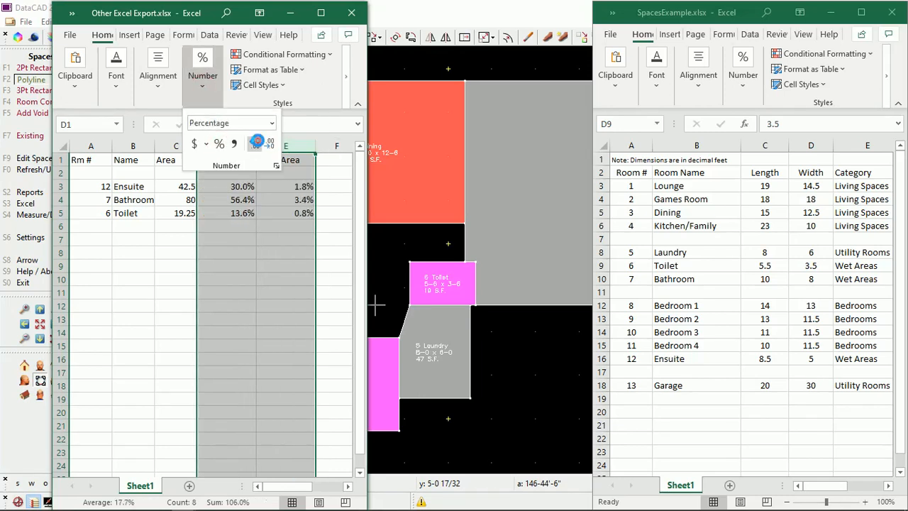
Step: Switch to DataCAD and save the Spaces wall options as Define Spaces by Wall Center with a polyline at the wall center
key("alt+Tab")
key("alt+Tab")
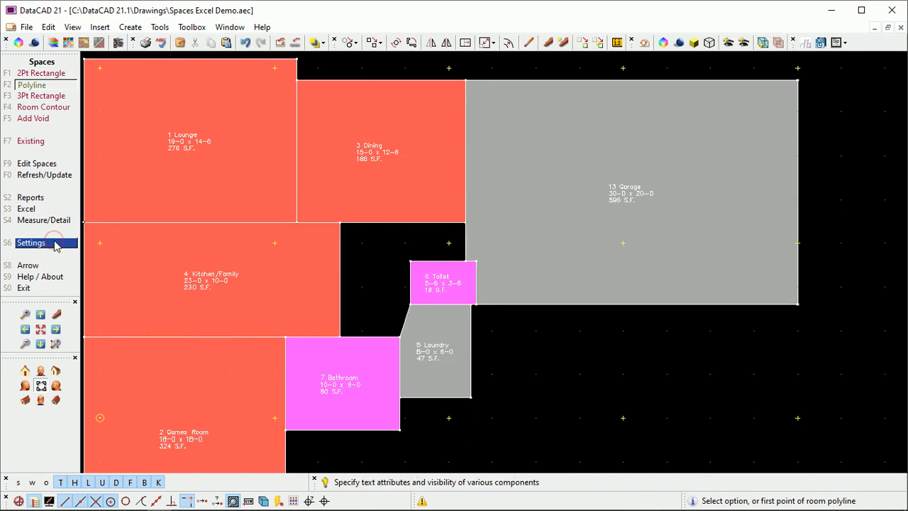
left_click(56, 244)
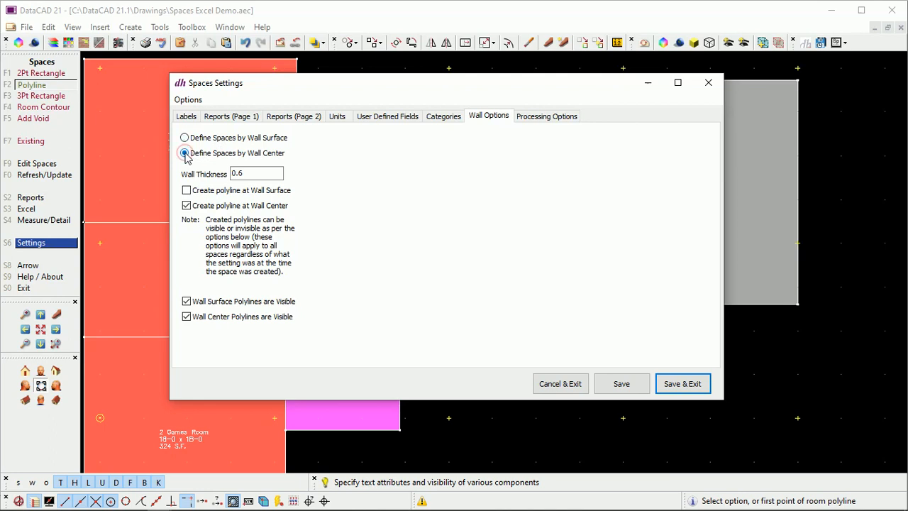
left_click(692, 388)
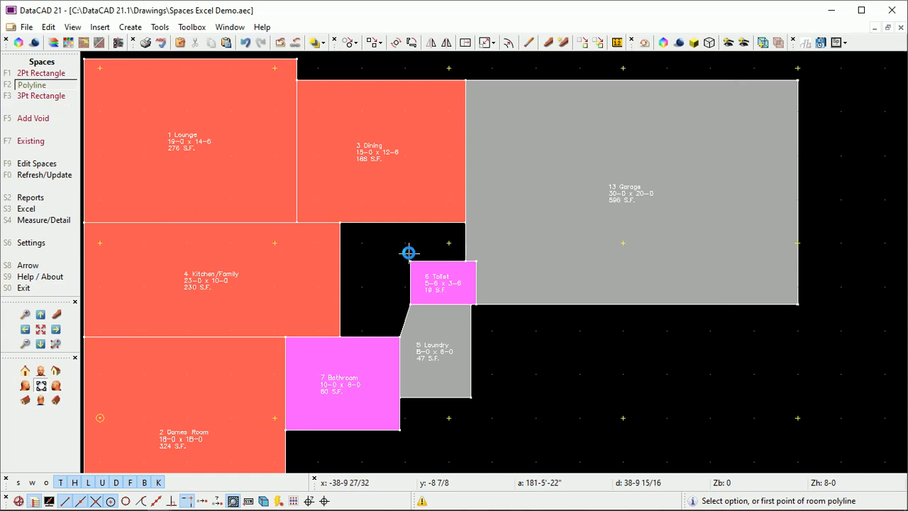
Step: Trace a closed polyline space around the empty area between Kitchen/Family, Dining, Garage, Toilet, Laundry and Bathroom
left_click(338, 223)
left_click(466, 223)
left_click(465, 261)
left_click(410, 261)
left_click(410, 305)
left_click(399, 335)
left_click(340, 337)
right_click(365, 271)
Step: Name the traced space Stairs/Hall, number it 14 and assign it to the Hallways category
type("Stairs/Hall")
key("Tab")
type("14")
key("Tab")
key("Tab")
type("Hallwa")
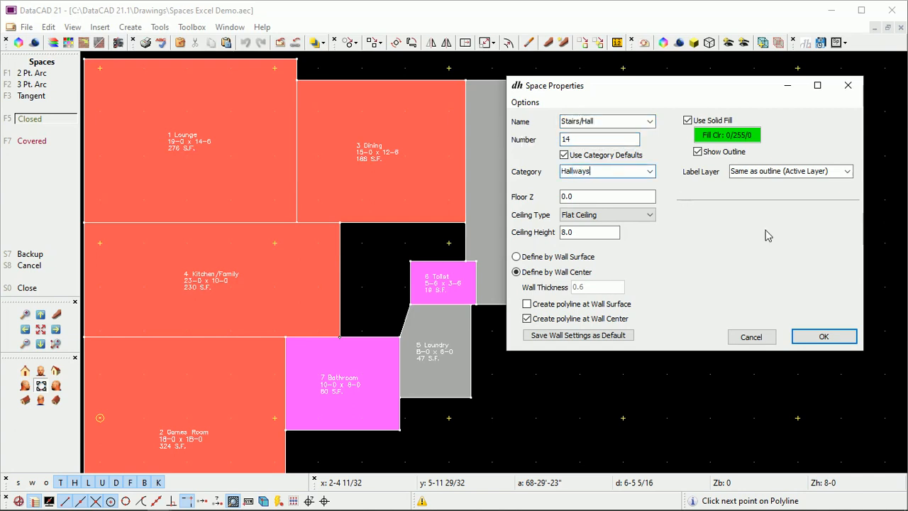
left_click(824, 336)
Step: Select only the Stairs/Hall space for Excel export and choose SpacesExample.xlsx as the other file
left_click(48, 205)
left_click(32, 93)
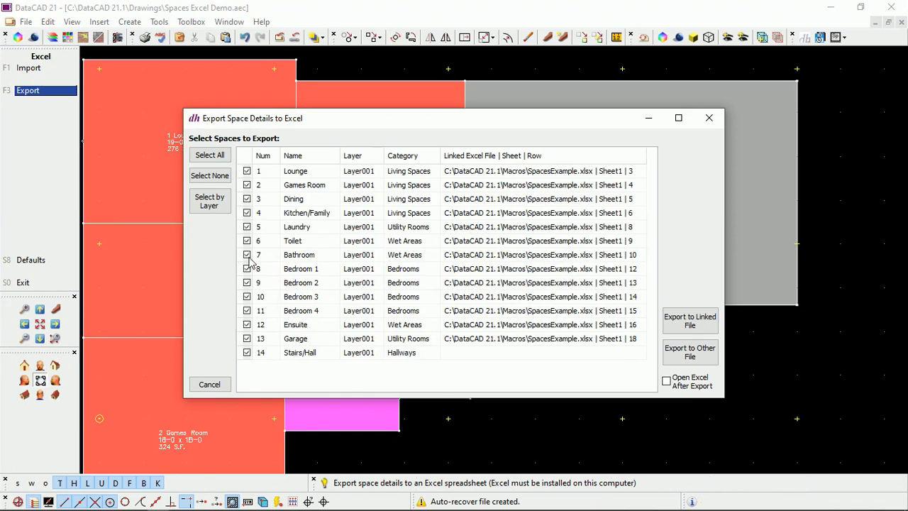
left_click(209, 175)
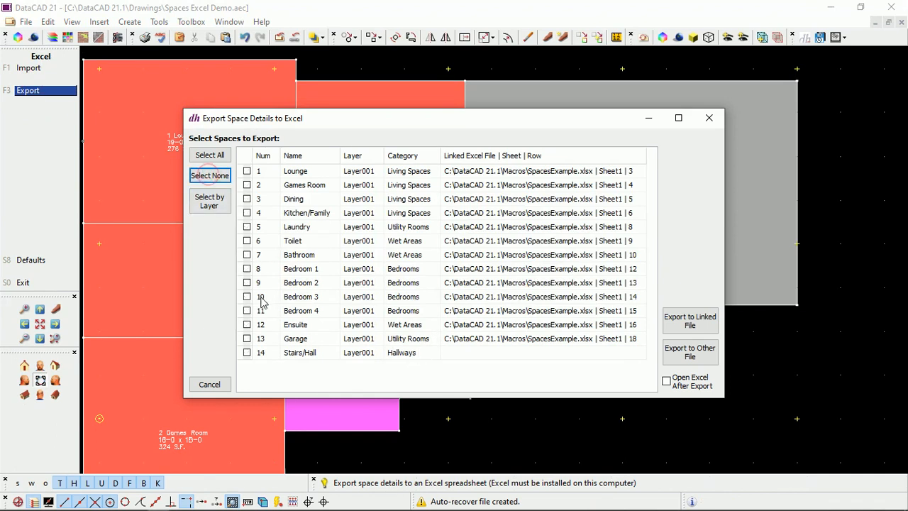
left_click(246, 353)
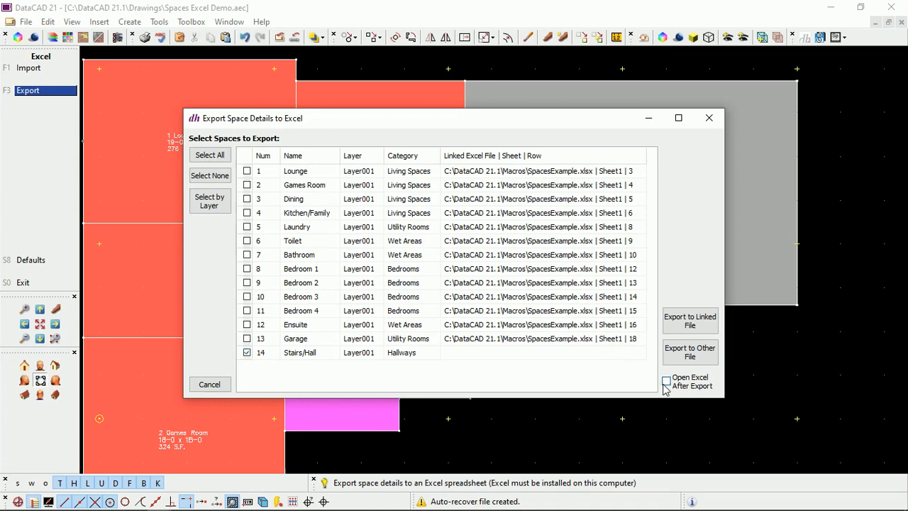
left_click(679, 357)
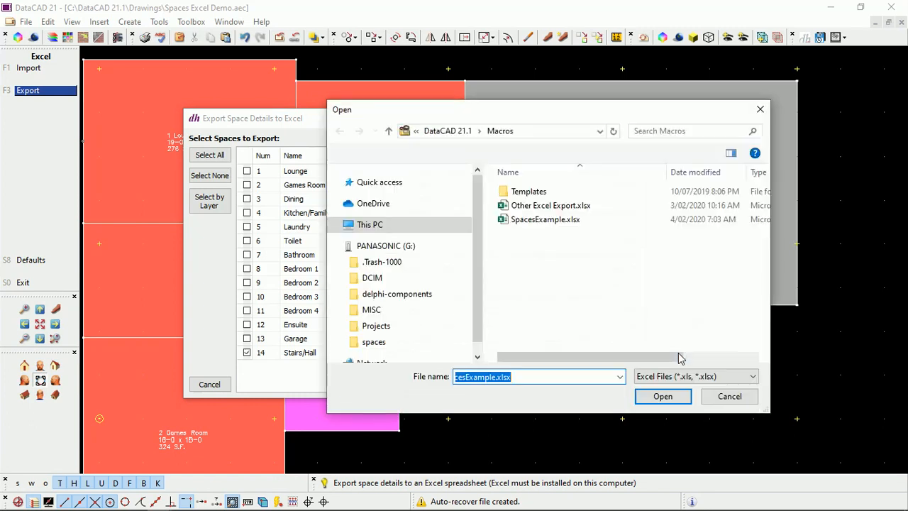
double_click(545, 219)
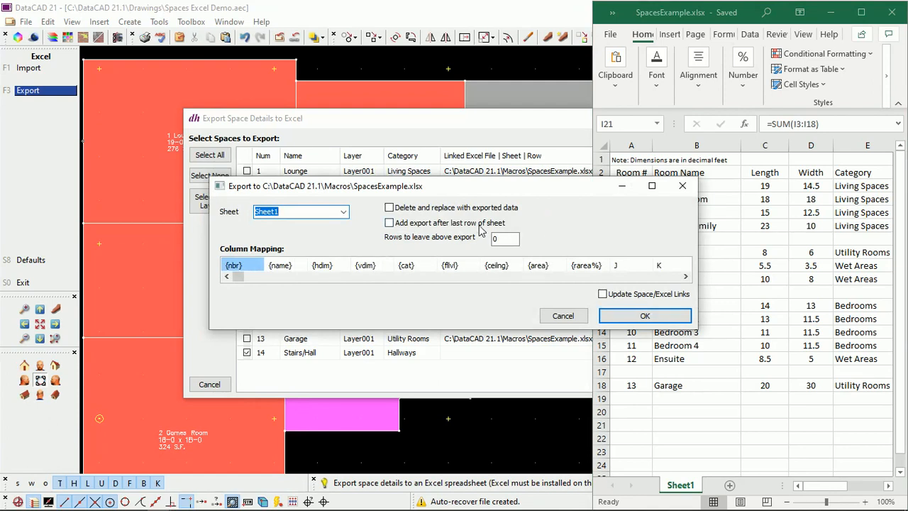
Step: Export Stairs/Hall after the sheet's last row, leaving 1 row above and mapping column J to {darea%}
left_click(392, 225)
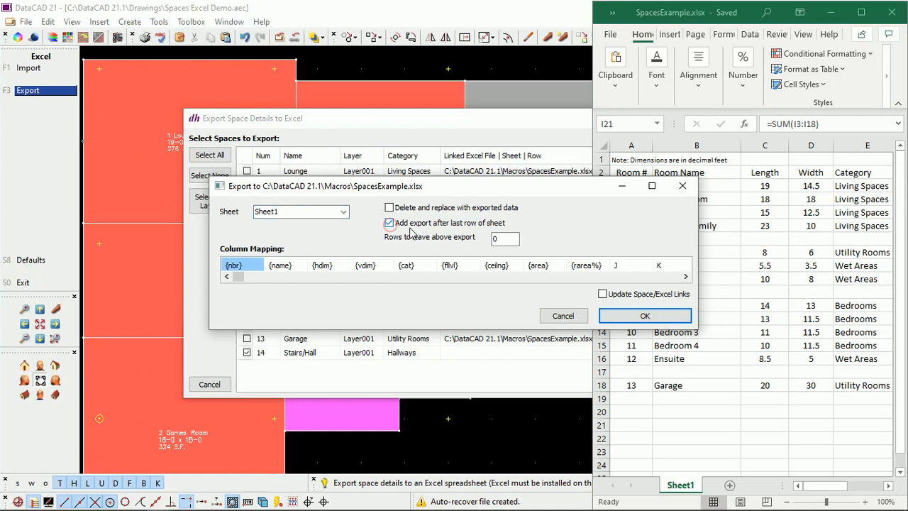
left_click(498, 239)
double_click(496, 239)
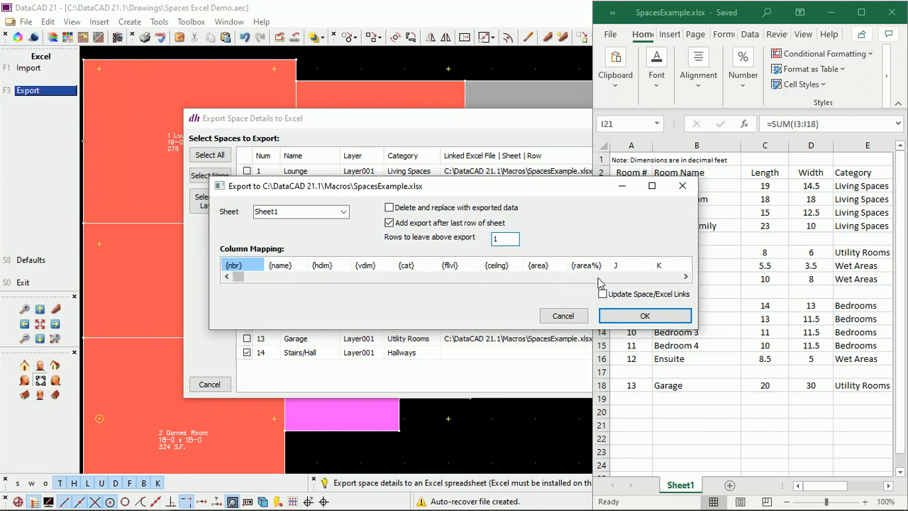
left_click(629, 273)
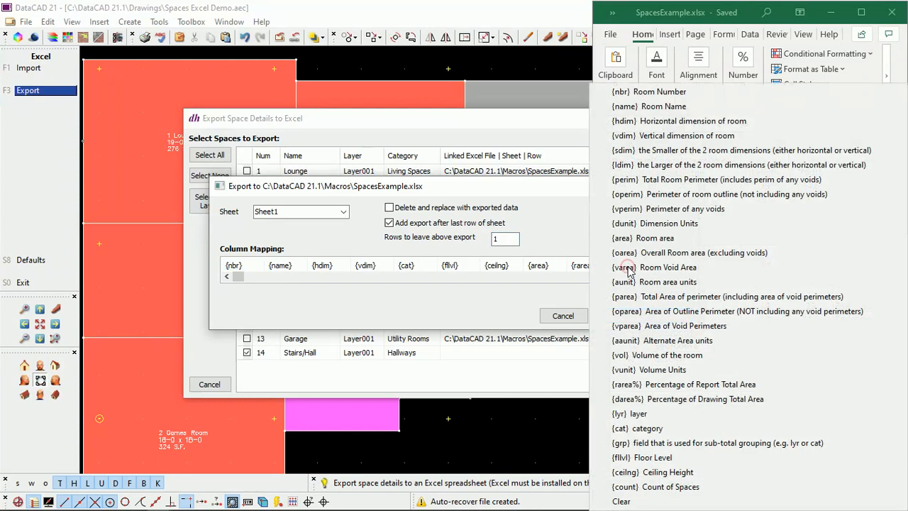
left_click(642, 400)
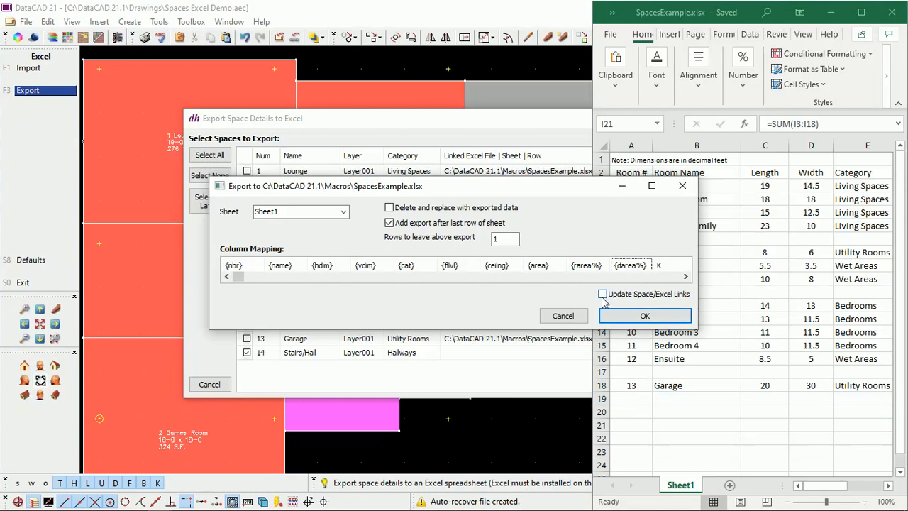
left_click(630, 315)
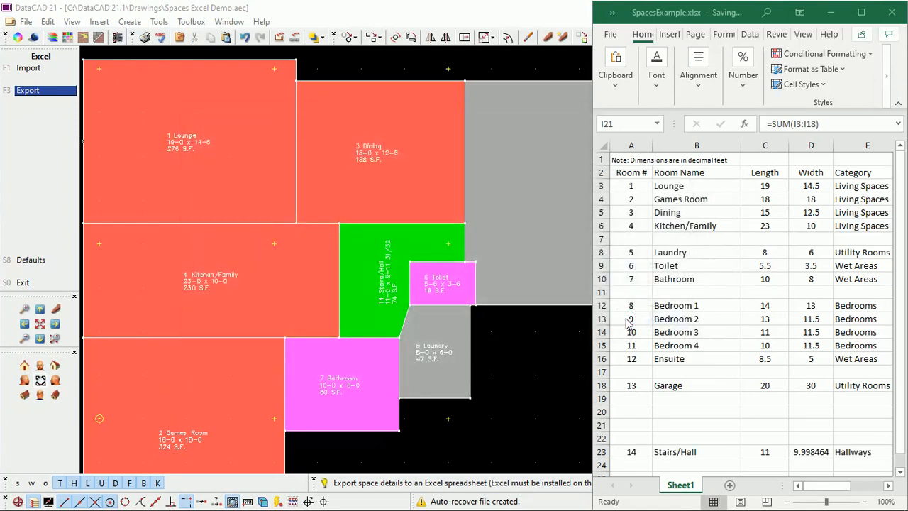
Step: Maximize SpacesExample.xlsx in Excel and enter the headings Drawing % in J2 and Report% in I2
left_click(861, 12)
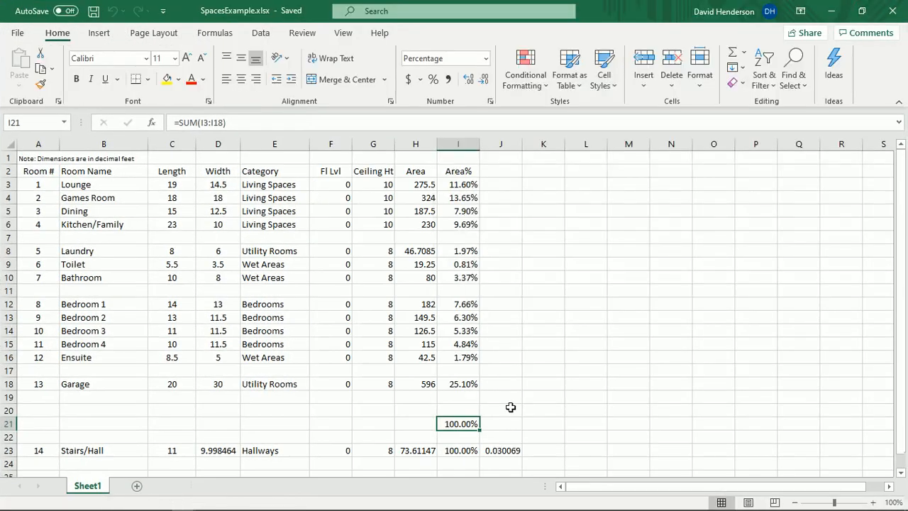
left_click(496, 172)
type("Drawing %")
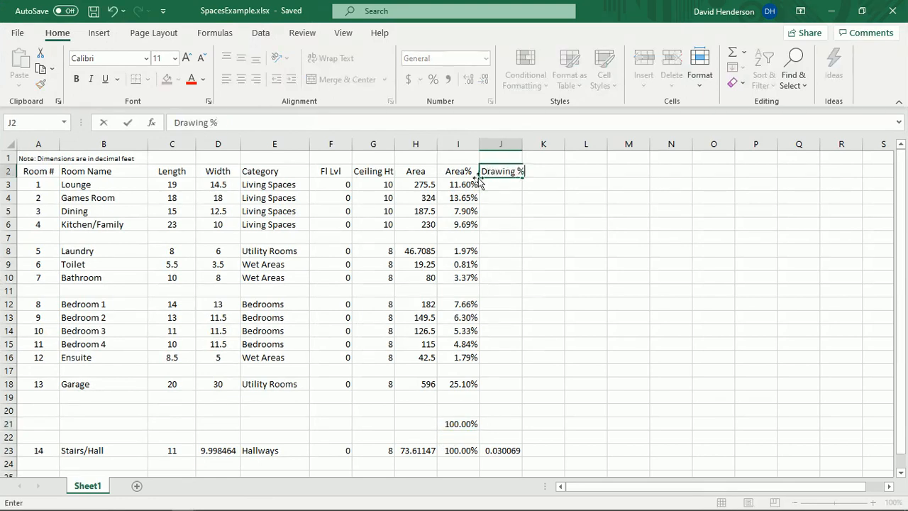
left_click(462, 172)
type("Report%")
key("Return")
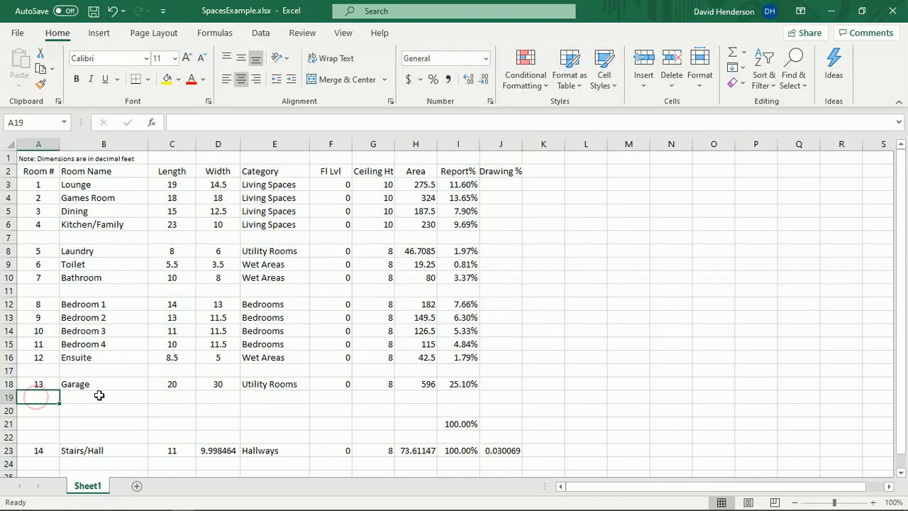
Step: Clear the contents of cells A19:J24 below the Garage row
left_click_drag(34, 397, 523, 462)
key("Delete")
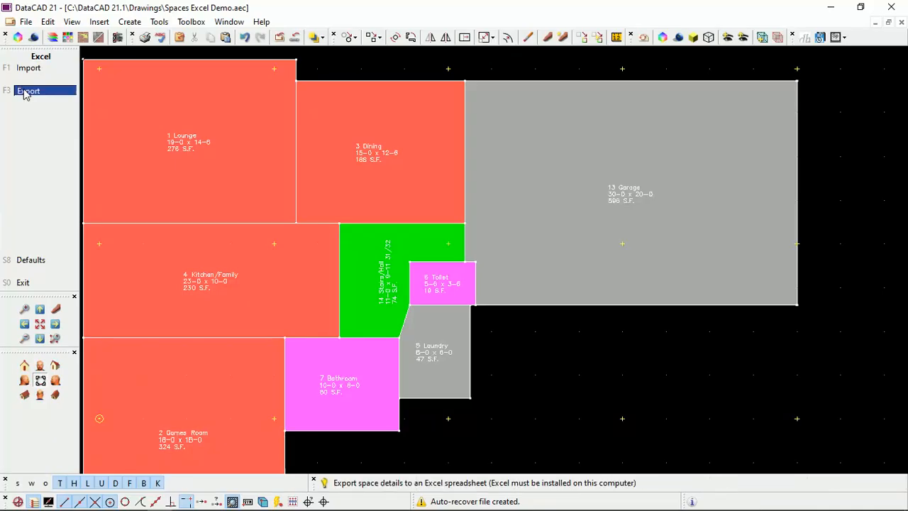
Step: Switch to DataCAD and export only the Stairs/Hall space to SpacesExample.xlsx as the other file, leaving 1 row above
left_click(24, 93)
left_click(246, 352)
left_click(692, 351)
double_click(553, 221)
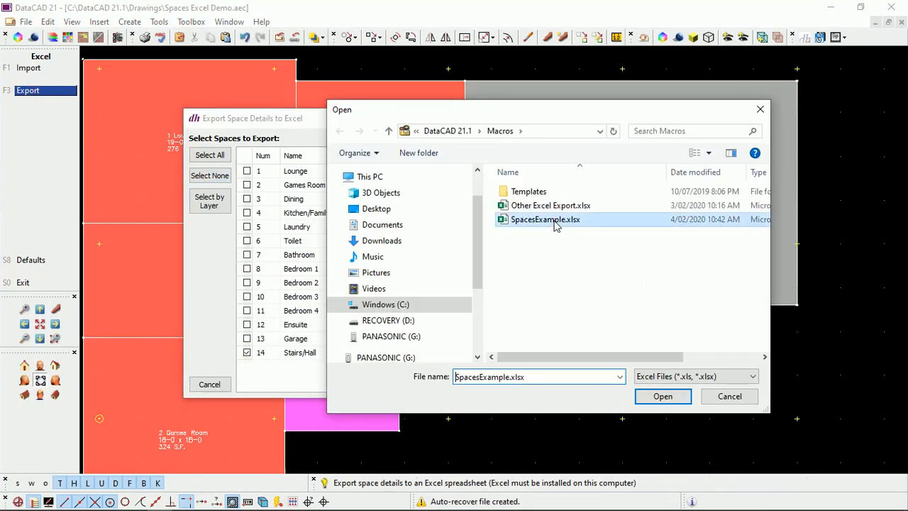
left_click_drag(500, 240, 488, 240)
type("1")
left_click(603, 294)
left_click(623, 316)
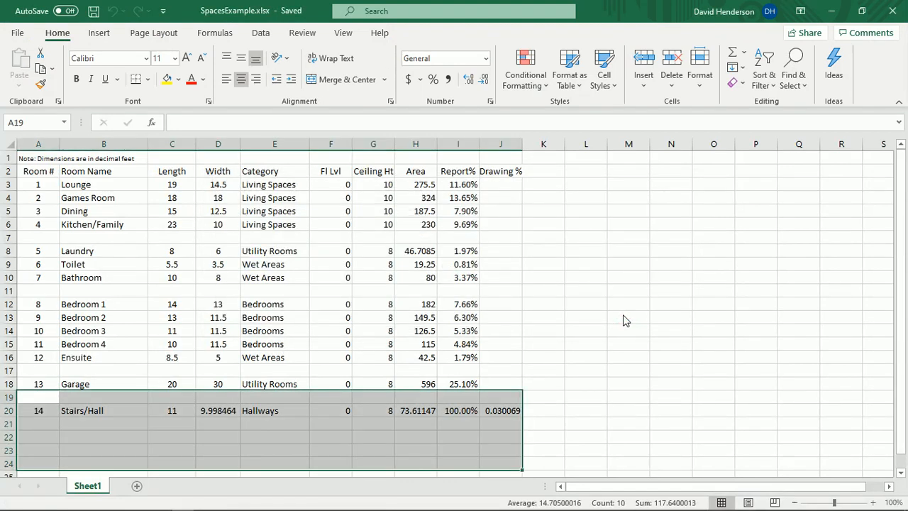
Step: Return to DataCAD and export all spaces to their linked Excel file
key("alt+Tab")
left_click(24, 91)
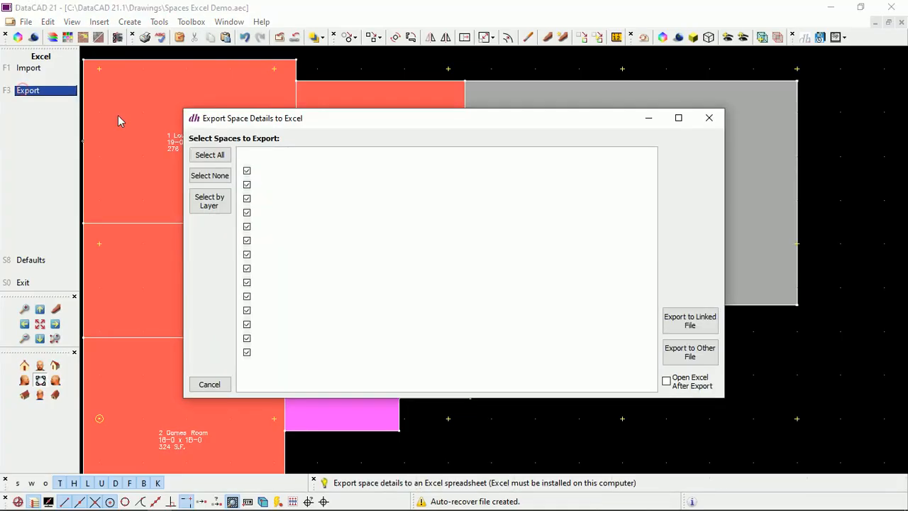
left_click(692, 321)
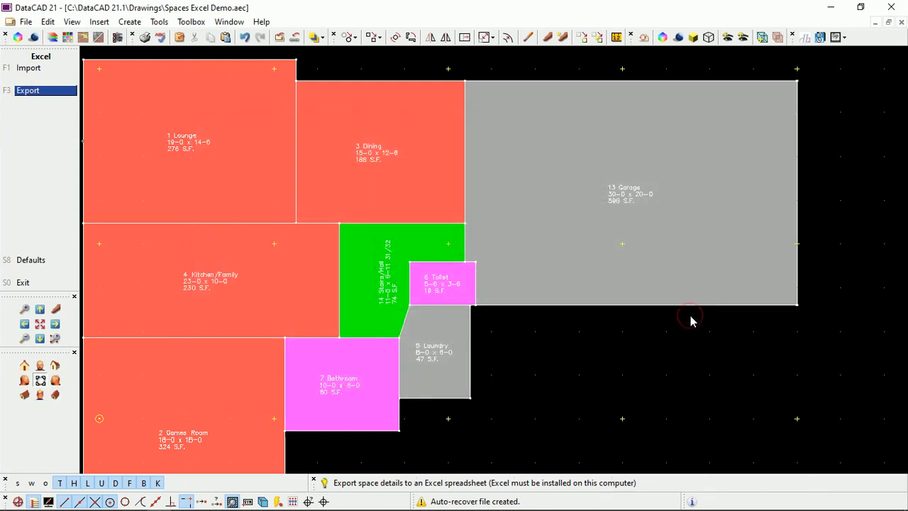
Step: Switch to Excel and format the Drawing % column J as a percentage with two decimal places
key("alt+Tab")
left_click(501, 144)
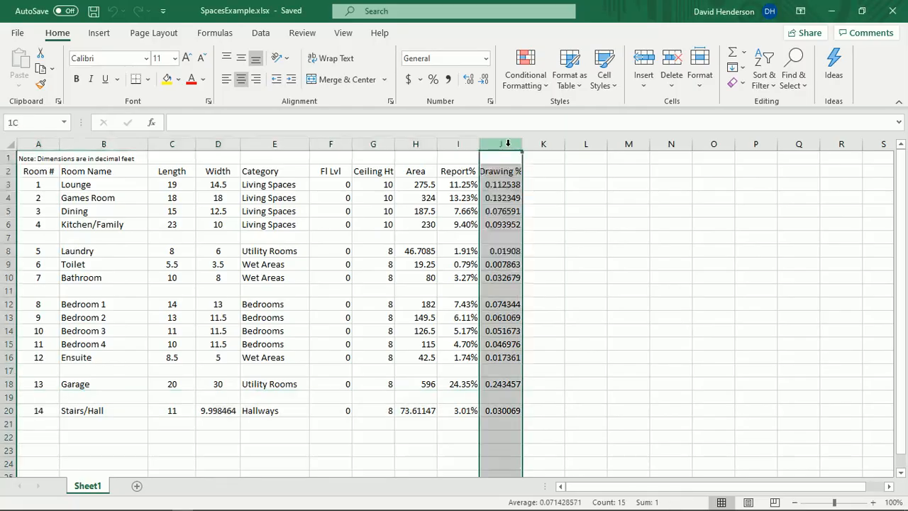
left_click(433, 80)
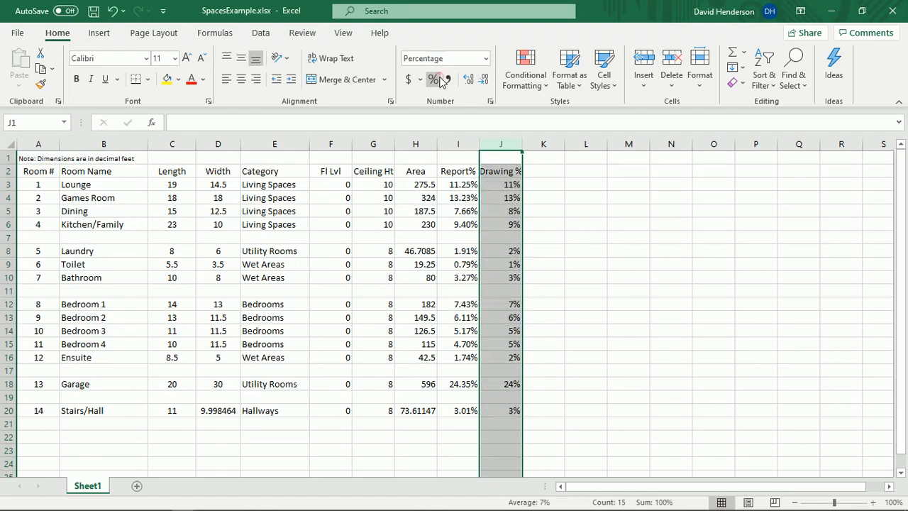
left_click(467, 79)
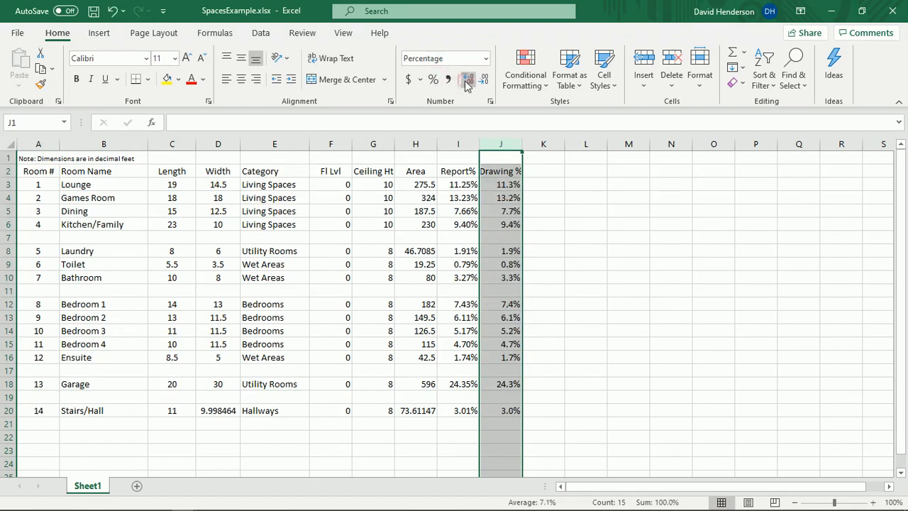
left_click(468, 80)
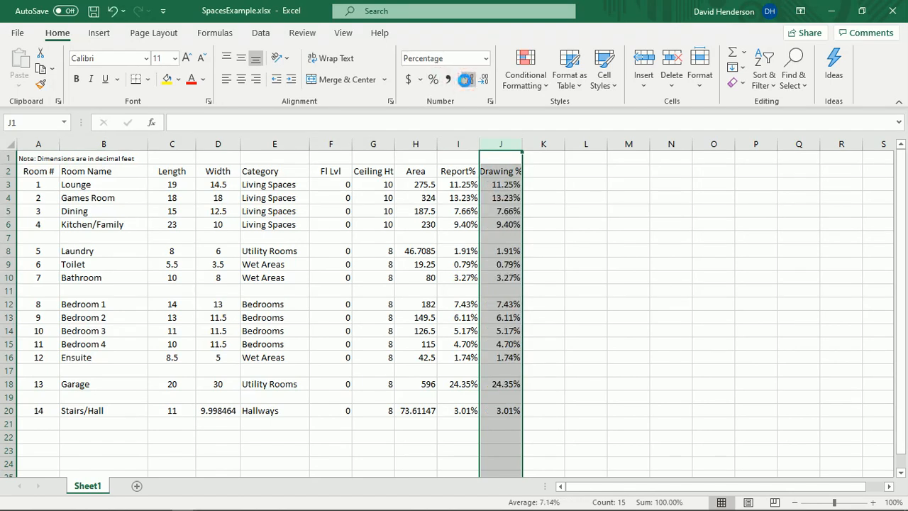
Step: Total the Report% column in I22 with =SUM(I3:I20) and copy the formula to J22
left_click(460, 434)
type("=sum(")
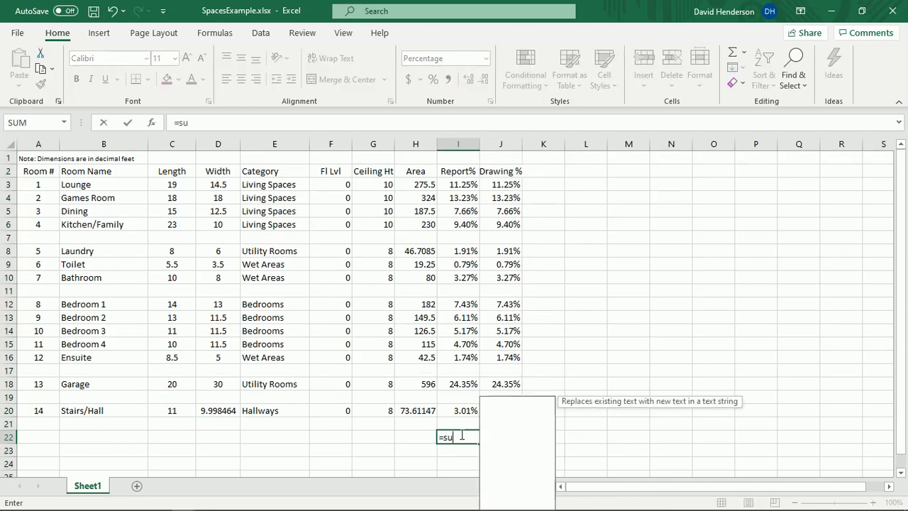
left_click(458, 410)
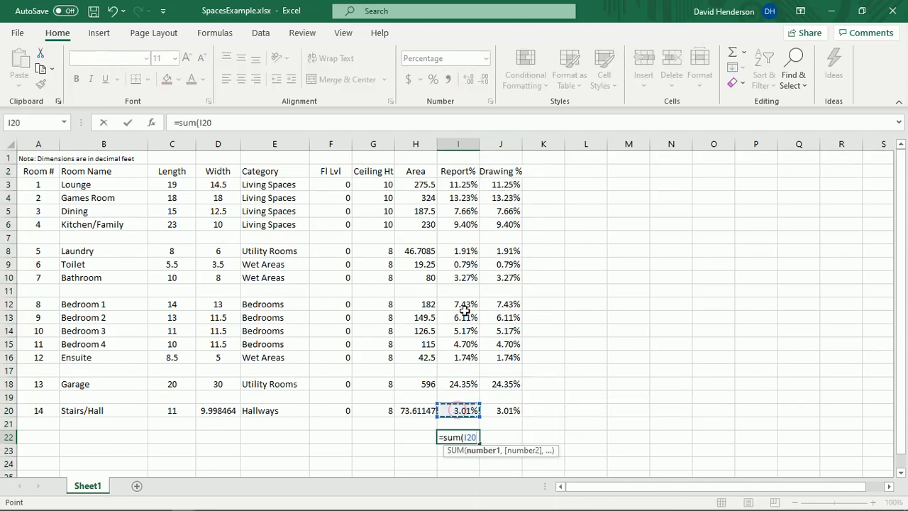
left_click(461, 186, "shift")
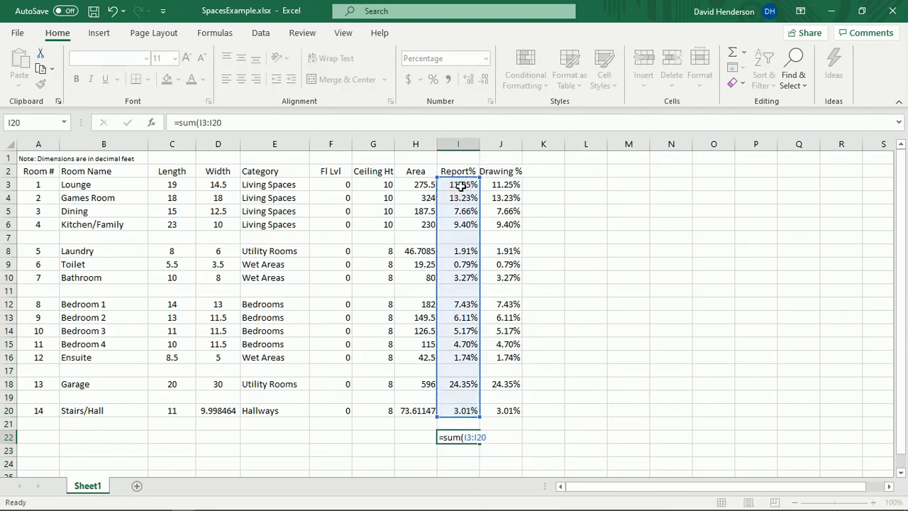
key("Return")
left_click(456, 438)
key("ctrl+c")
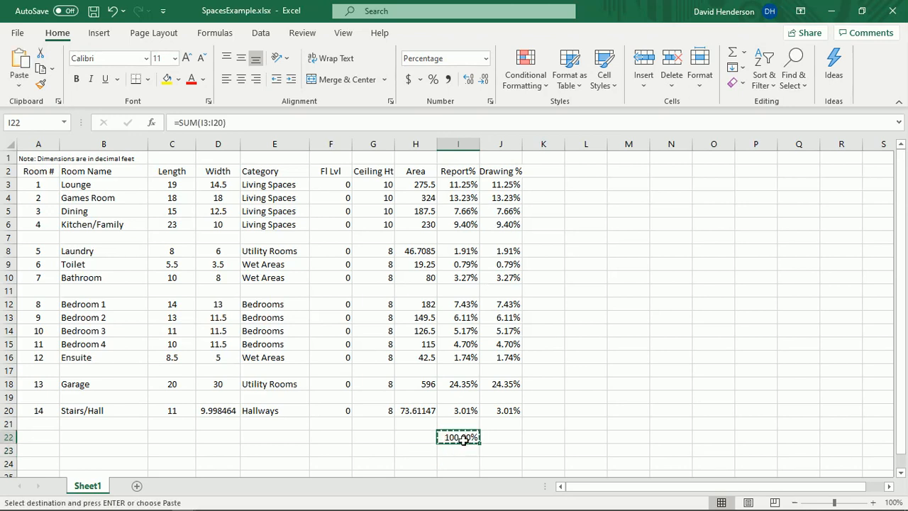
left_click(492, 438)
key("ctrl+v")
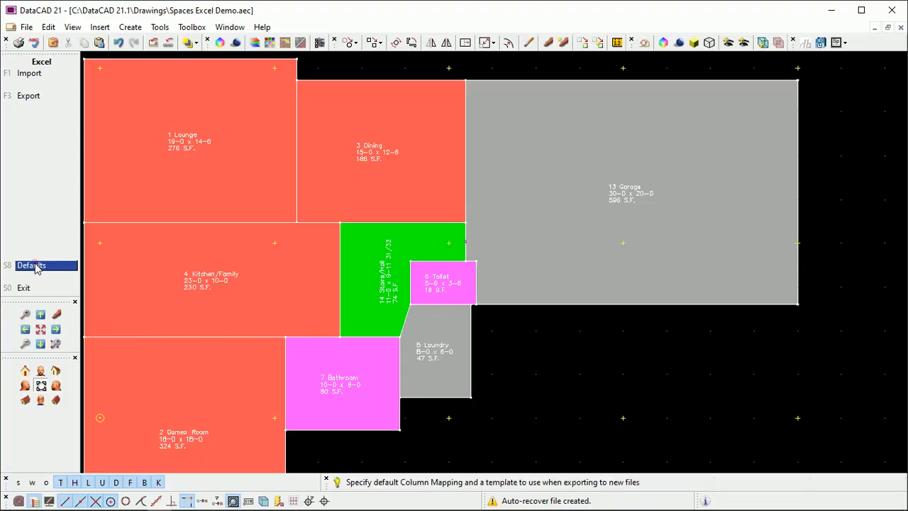
Step: In DataCAD's Excel export defaults, choose SpaceExportTemplate.xlsx from the Templates folder as the template file
left_click(34, 266)
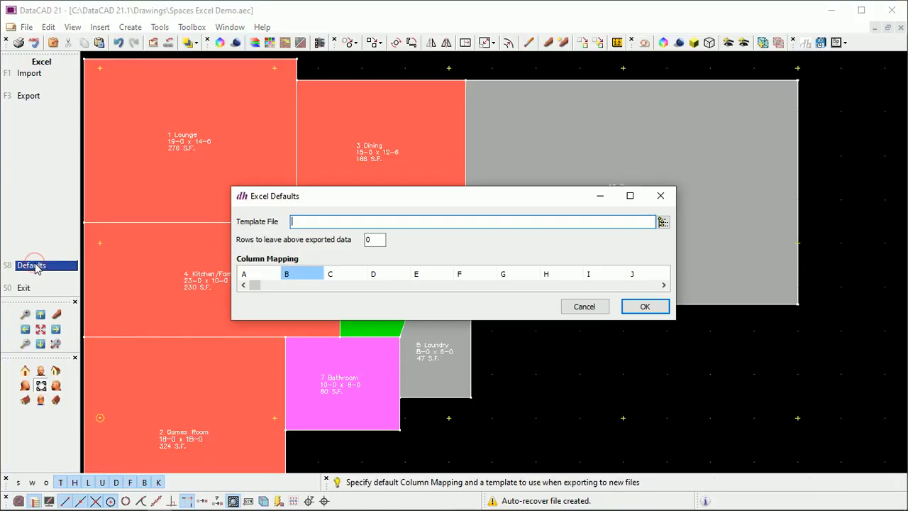
left_click(663, 222)
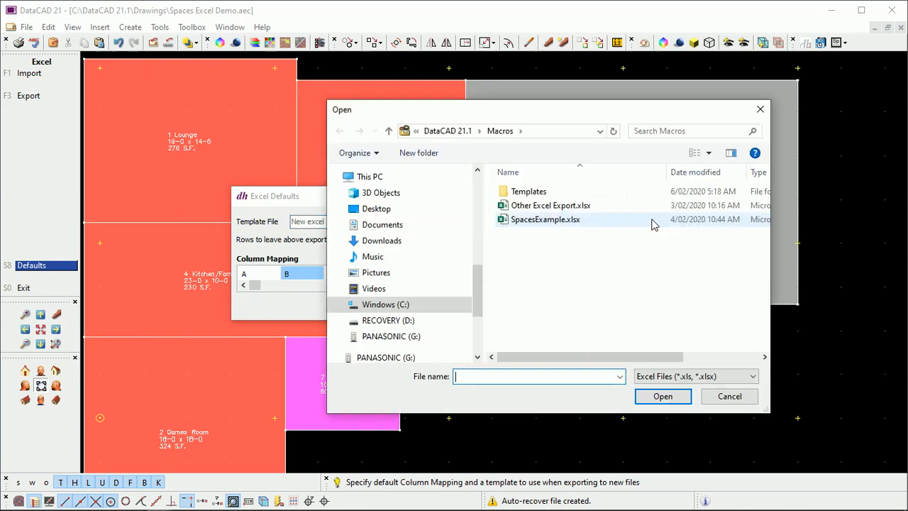
double_click(536, 195)
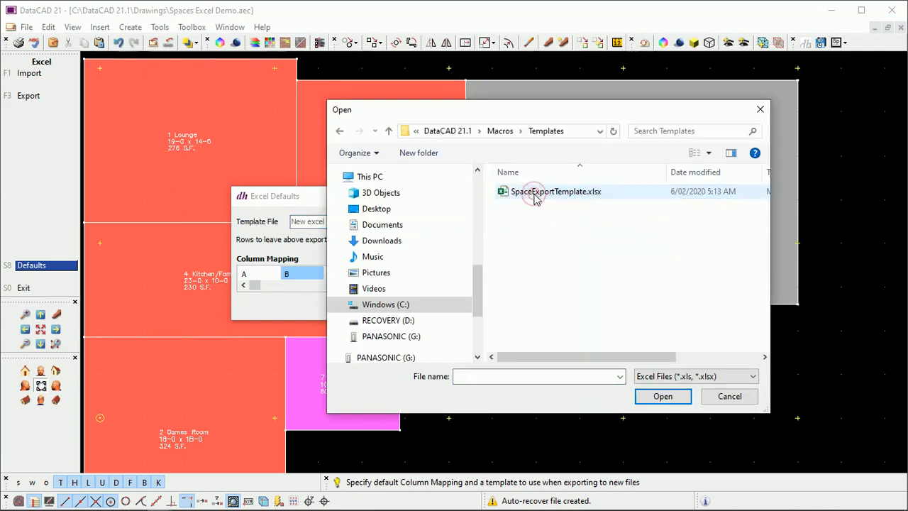
double_click(535, 193)
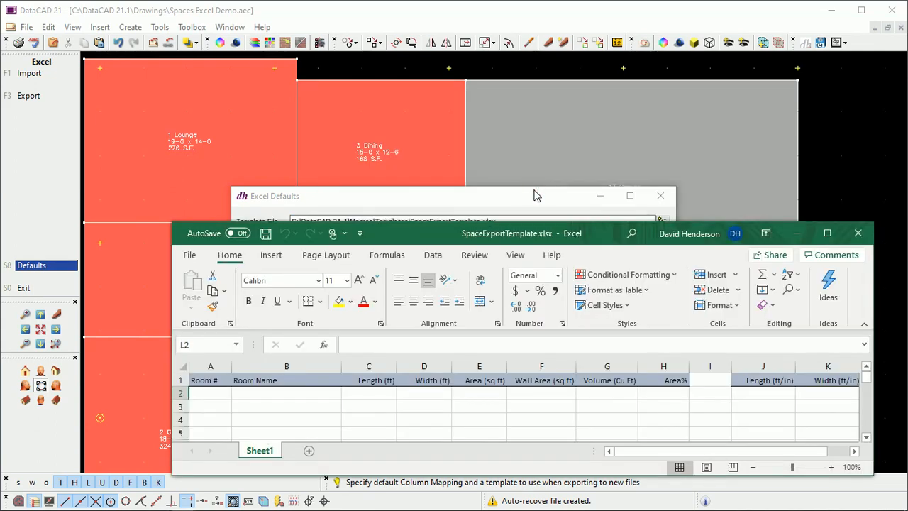
Step: Map default columns A to D to {nbr}, {name}, {ldim} and {sdim}, matching the template's headings
left_click_drag(529, 201, 515, 92)
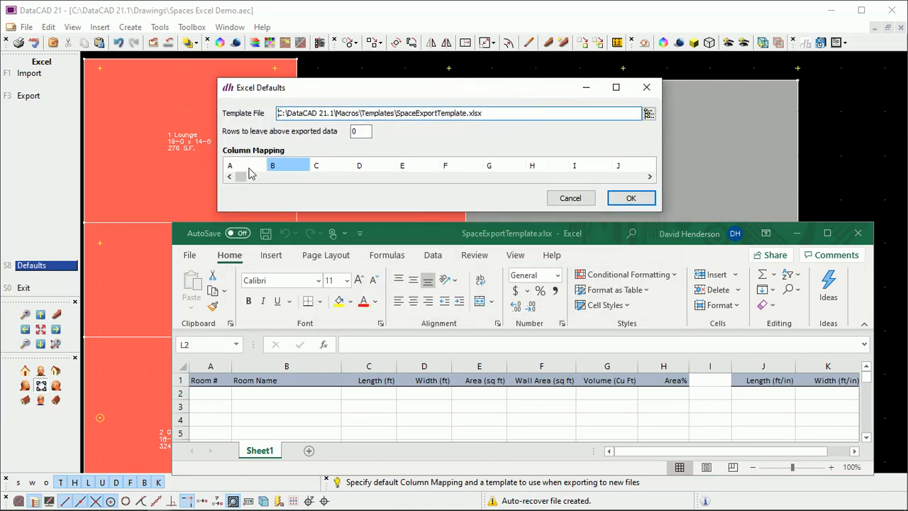
left_click(248, 170)
left_click(312, 91)
left_click(283, 166)
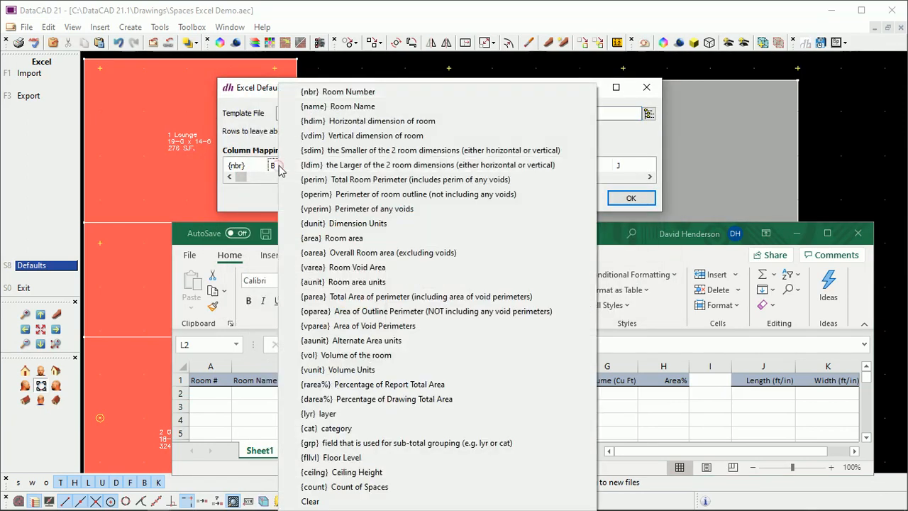
left_click(332, 107)
left_click(333, 166)
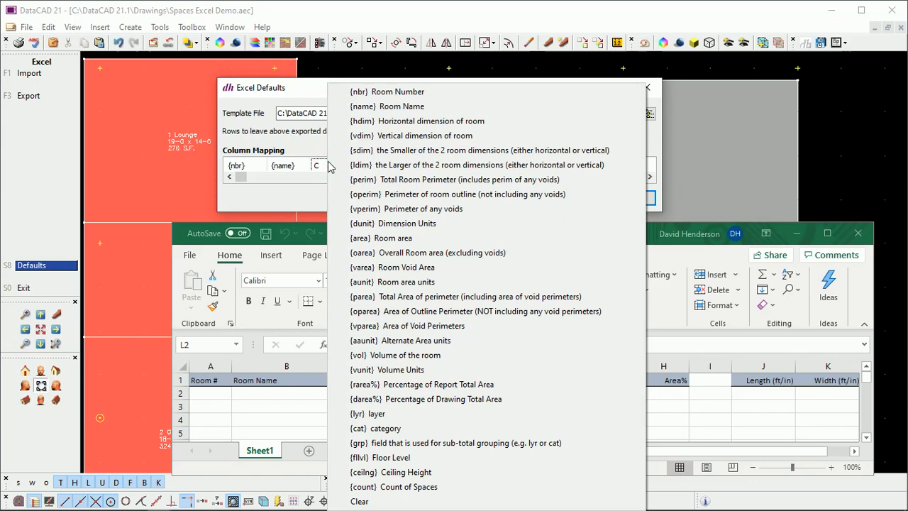
left_click(360, 165)
left_click(364, 165)
left_click(405, 150)
Step: Map default columns E to H to {area}, {parea}, {vol} and {darea%}
left_click(415, 167)
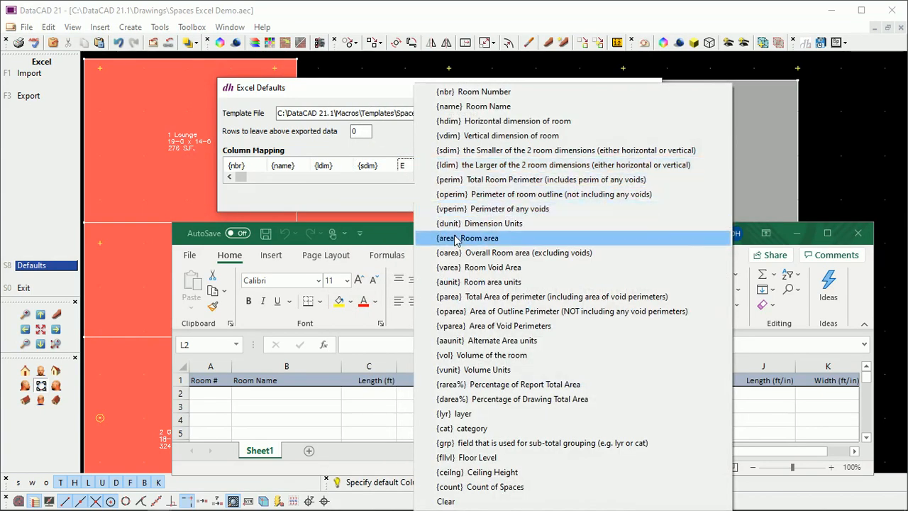
left_click(455, 238)
left_click(447, 167)
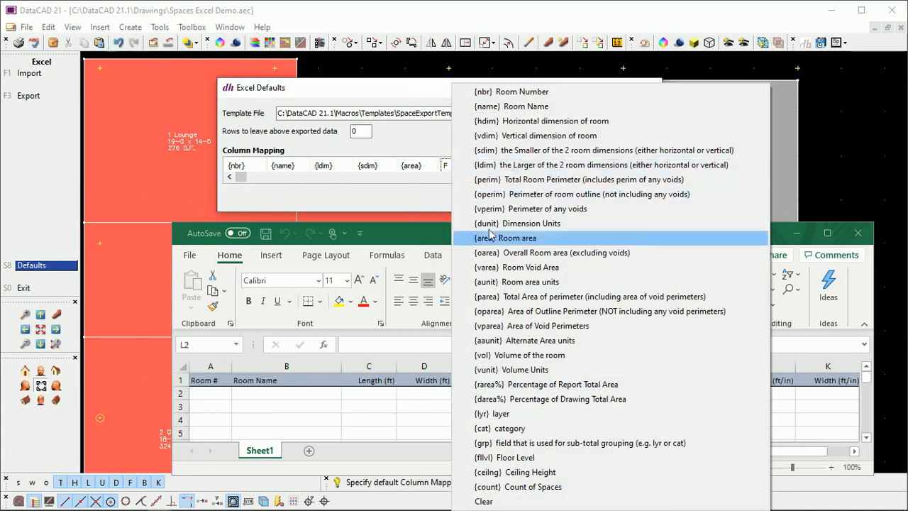
left_click(509, 296)
left_click(501, 165)
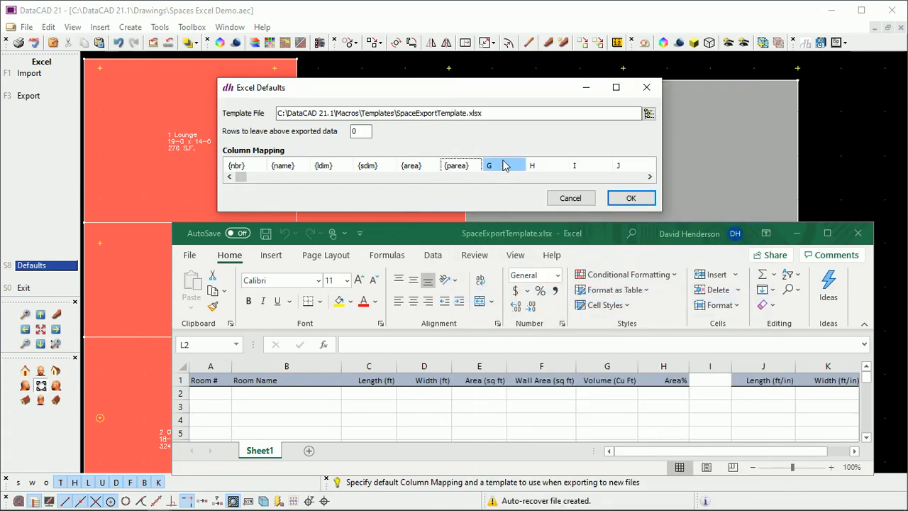
left_click(543, 359)
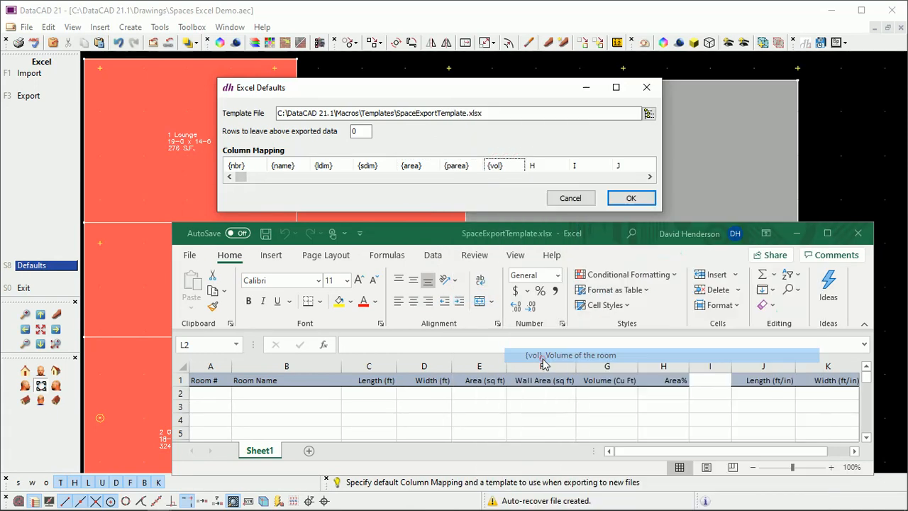
left_click(532, 166)
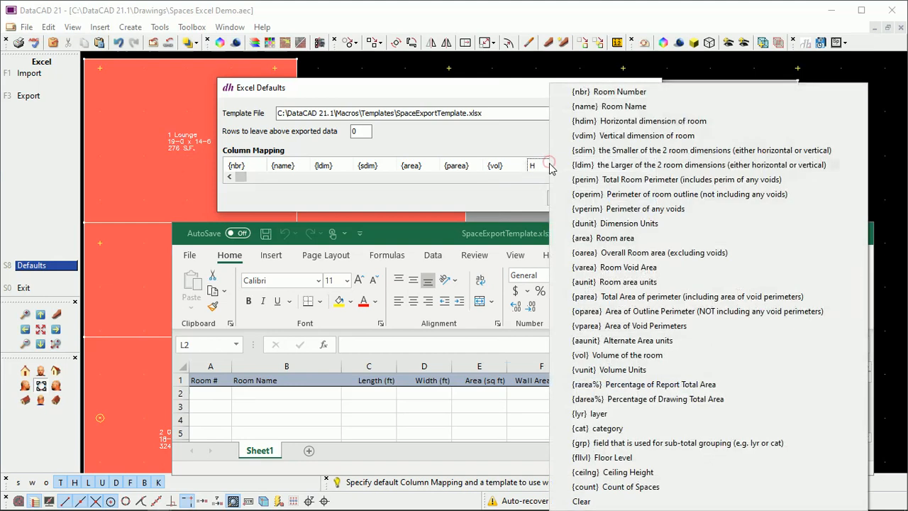
left_click(601, 399)
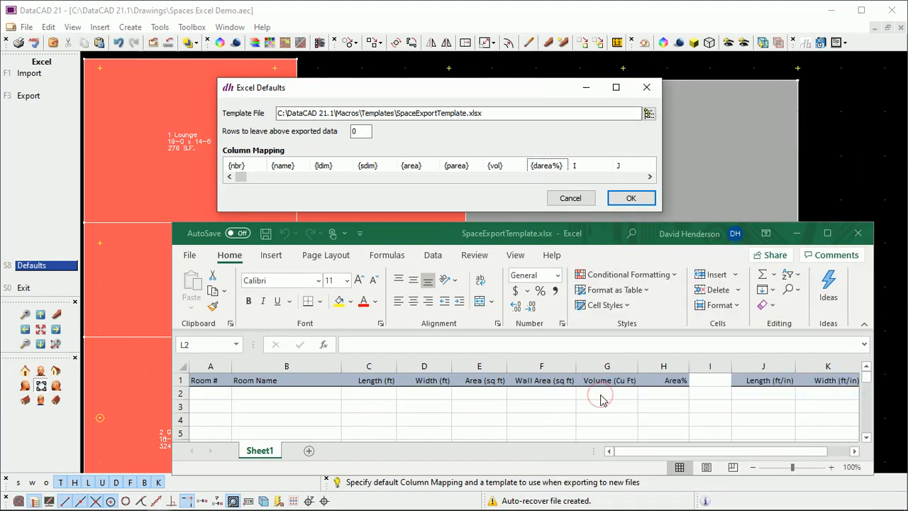
Step: Leave 1 row above exported data, check the template's Length (ft/in) and Width (ft/in) formulas, and accept the Excel defaults
double_click(356, 131)
type("1")
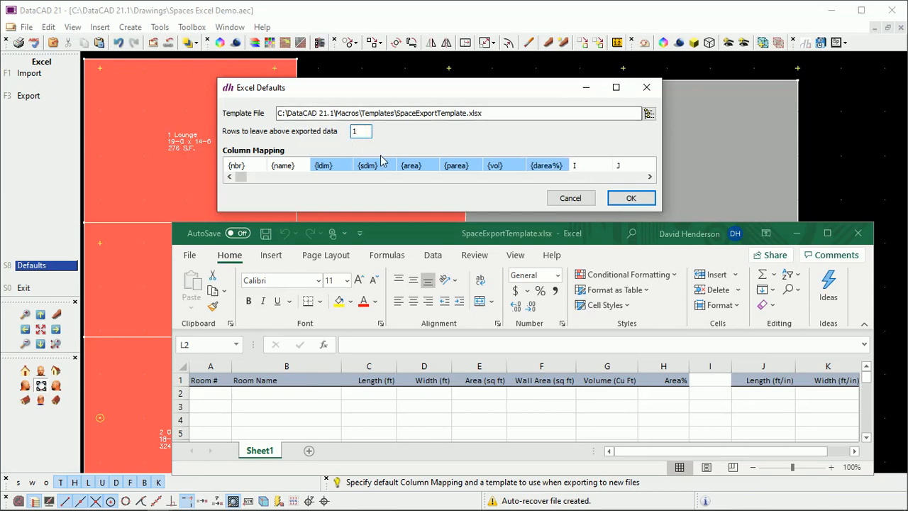
left_click(761, 396)
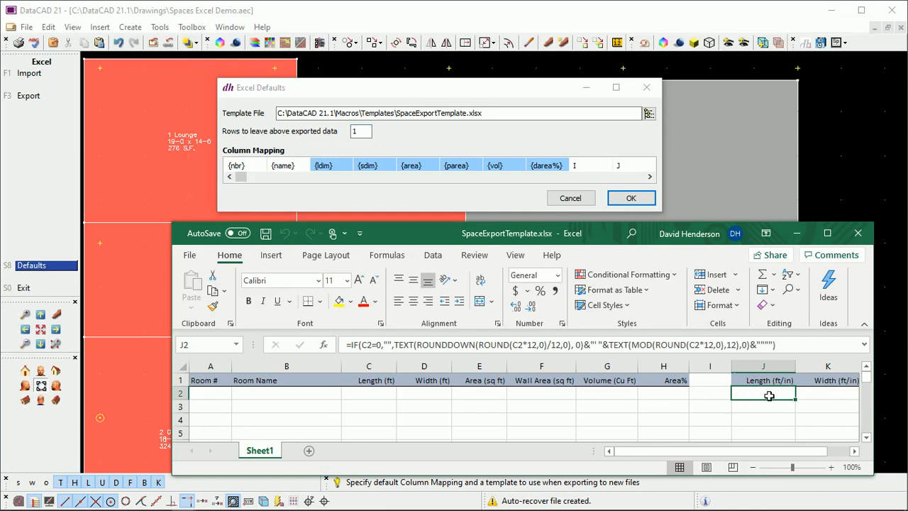
left_click(808, 407)
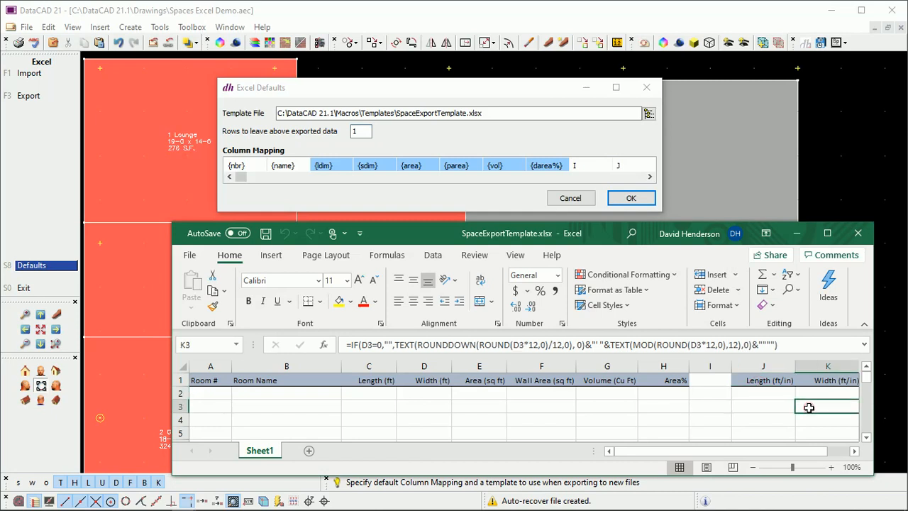
left_click(773, 420)
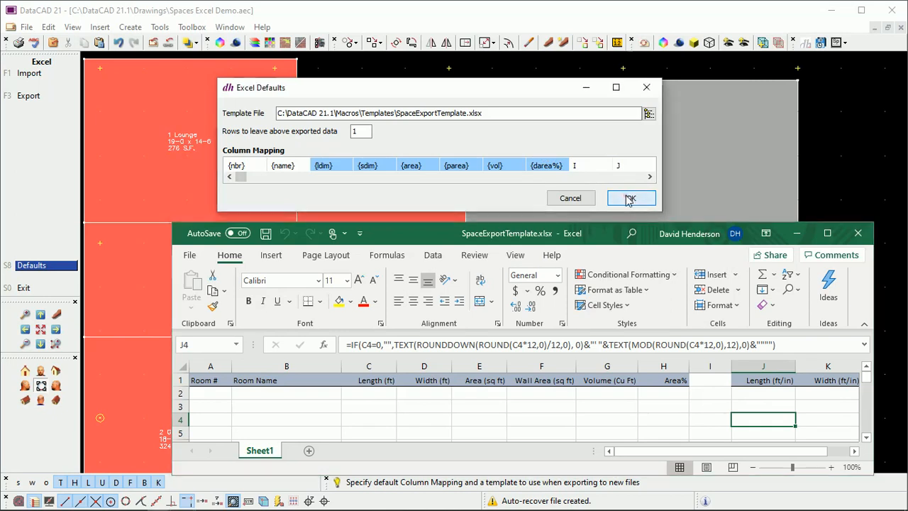
left_click(629, 199)
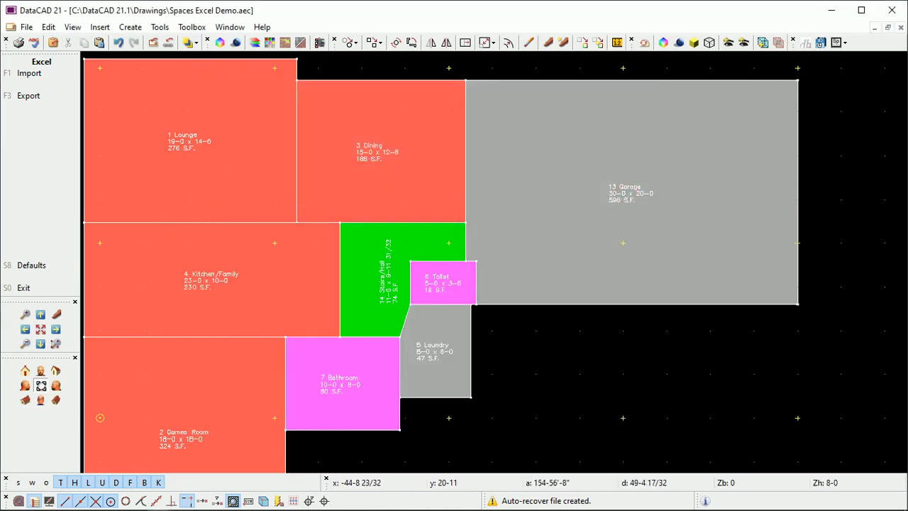
Step: Export all listed spaces to a new file named Yet Another Excel Export on Sheet1, with Excel set to open after export
left_click(29, 96)
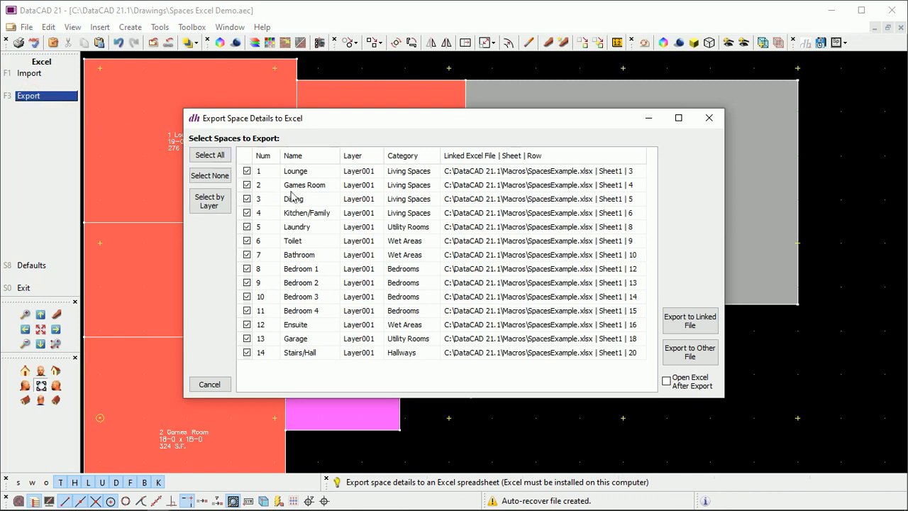
left_click(665, 381)
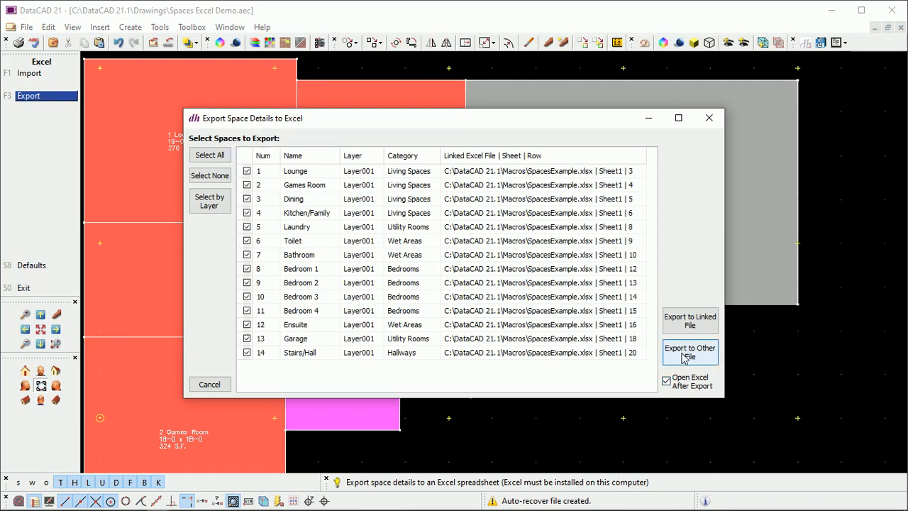
left_click(684, 357)
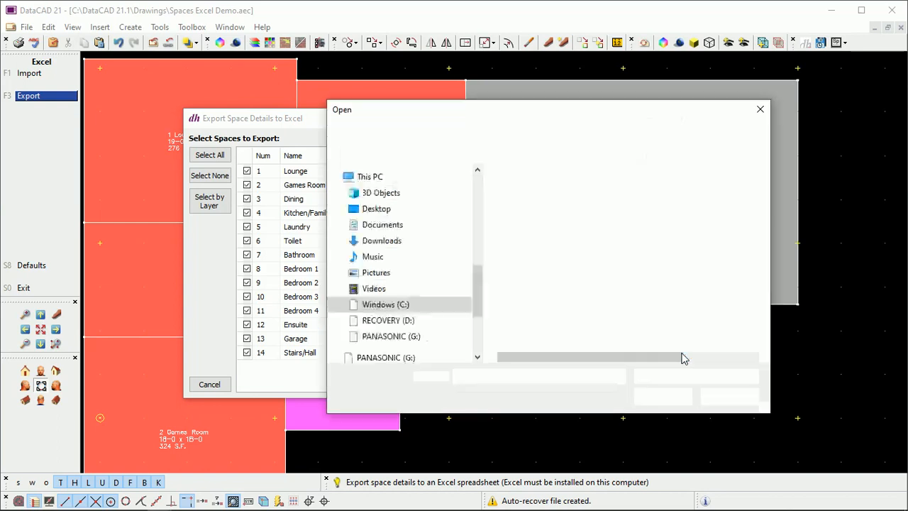
type("Yet Another Excel Export")
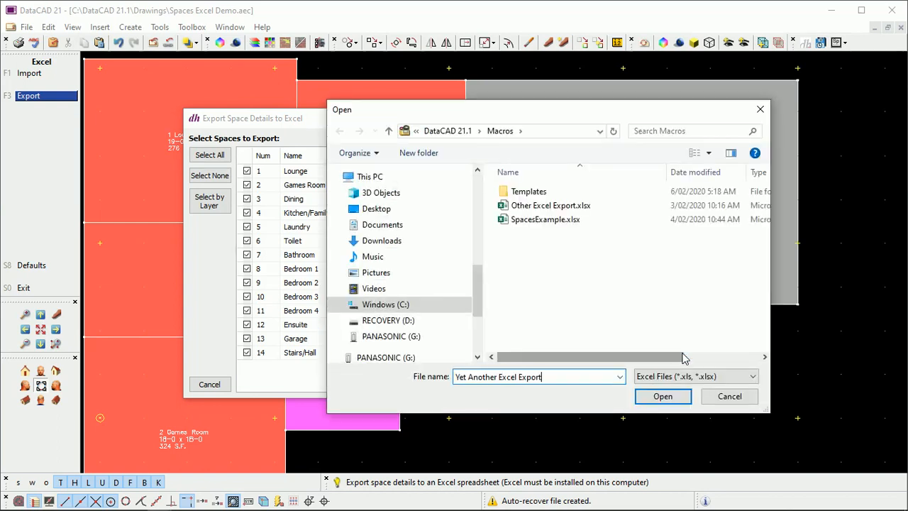
key("Return")
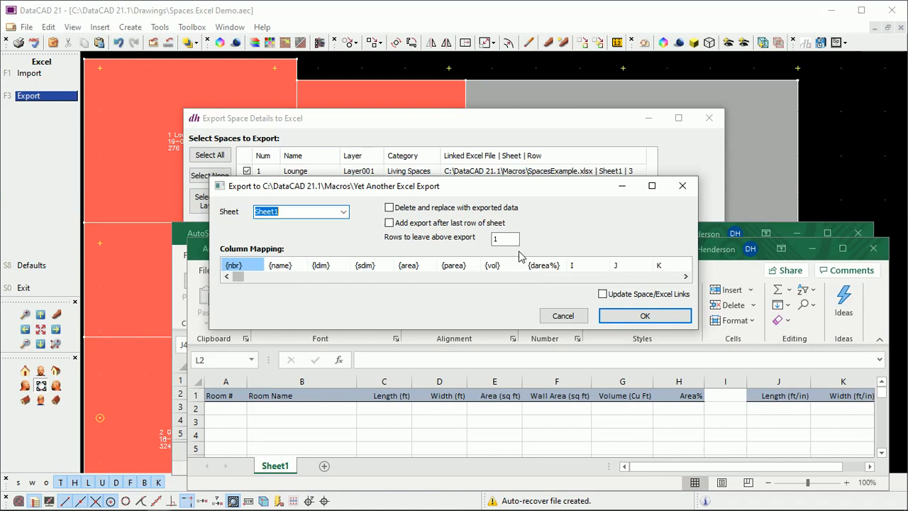
left_click(637, 318)
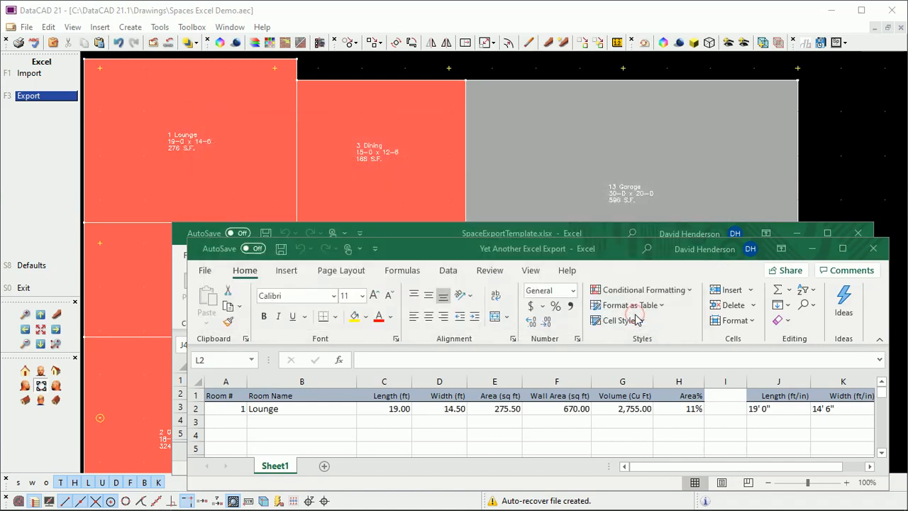
Step: Maximize the exported workbook and check its area, Area% and Length (ft/in) cells against the template's columns and formulas
left_click_drag(609, 256, 548, 149)
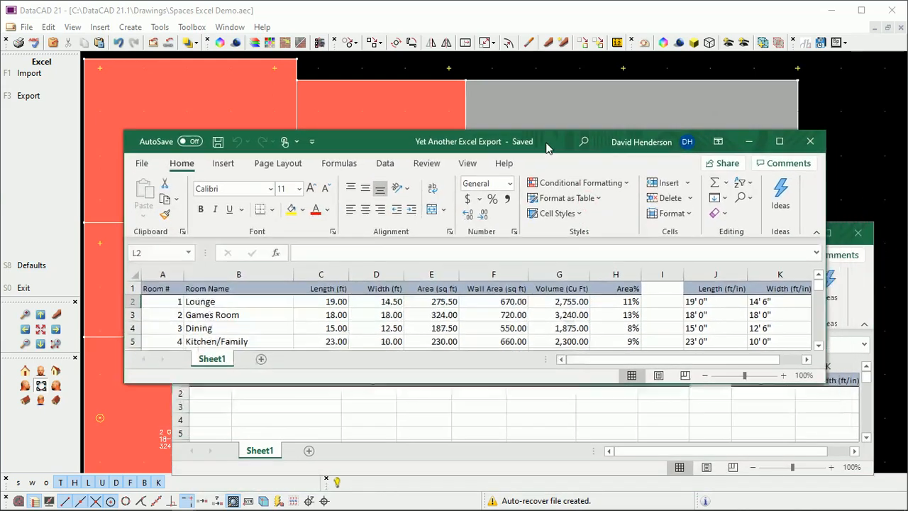
left_click(784, 145)
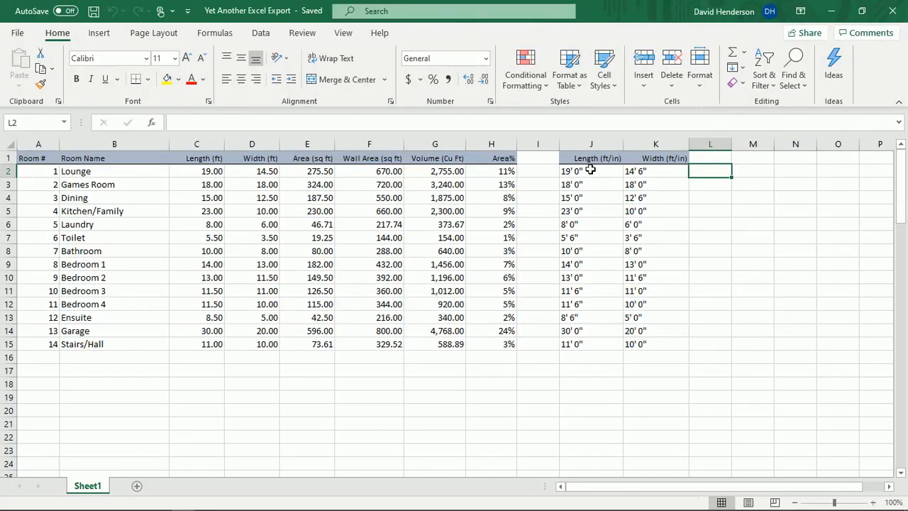
left_click(328, 172)
left_click(507, 183)
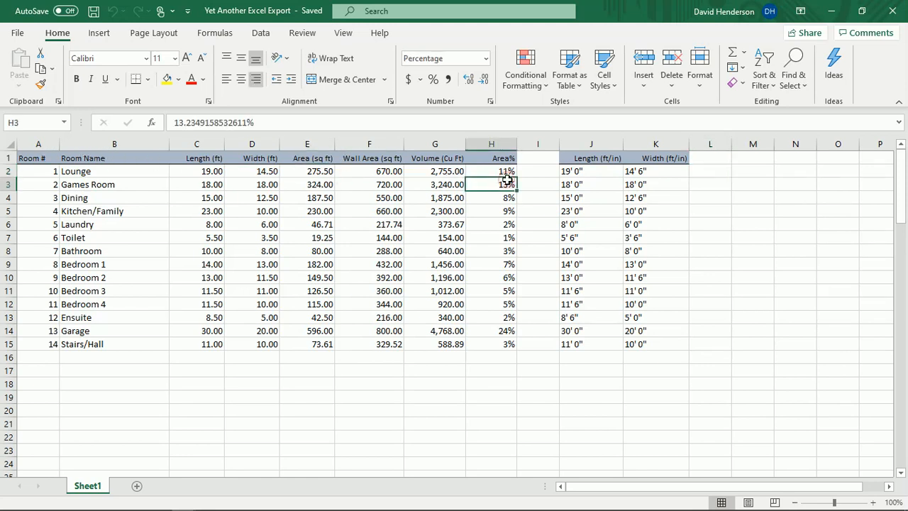
left_click(570, 197)
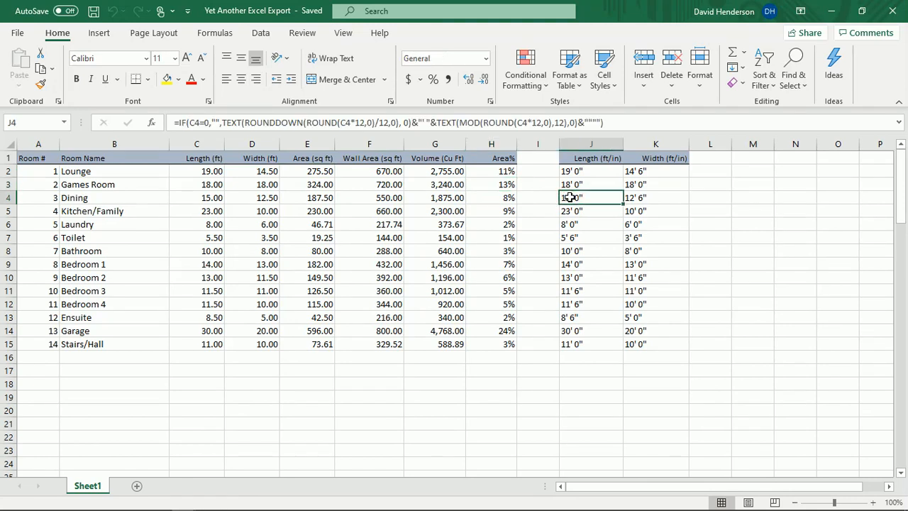